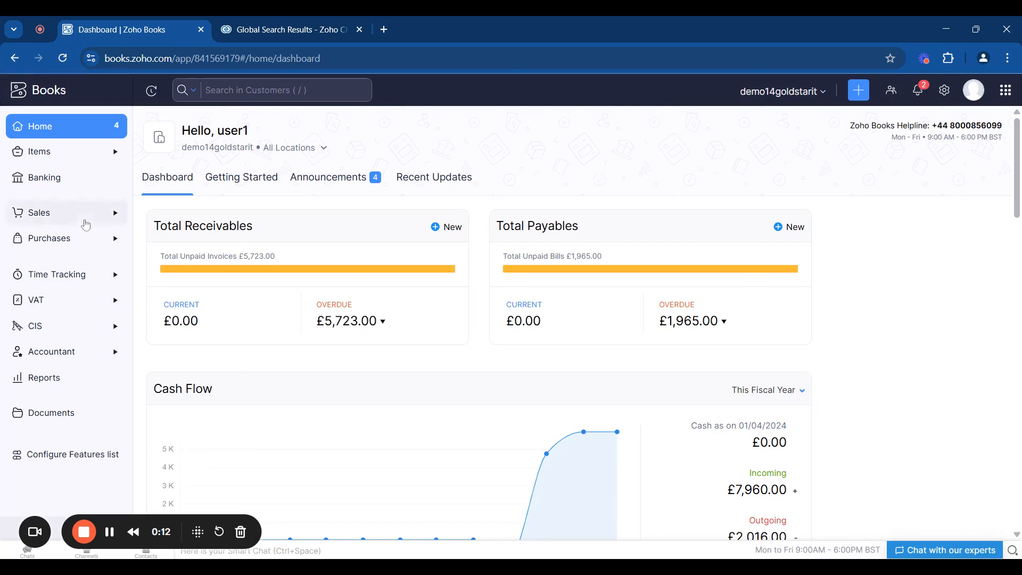
Open the vendors list and view the Printing dimensions Ltd and Printing Dimensions vendor records.
{"action": "left_click", "coordinate": [45, 246]}
{"action": "left_click", "coordinate": [73, 263]}
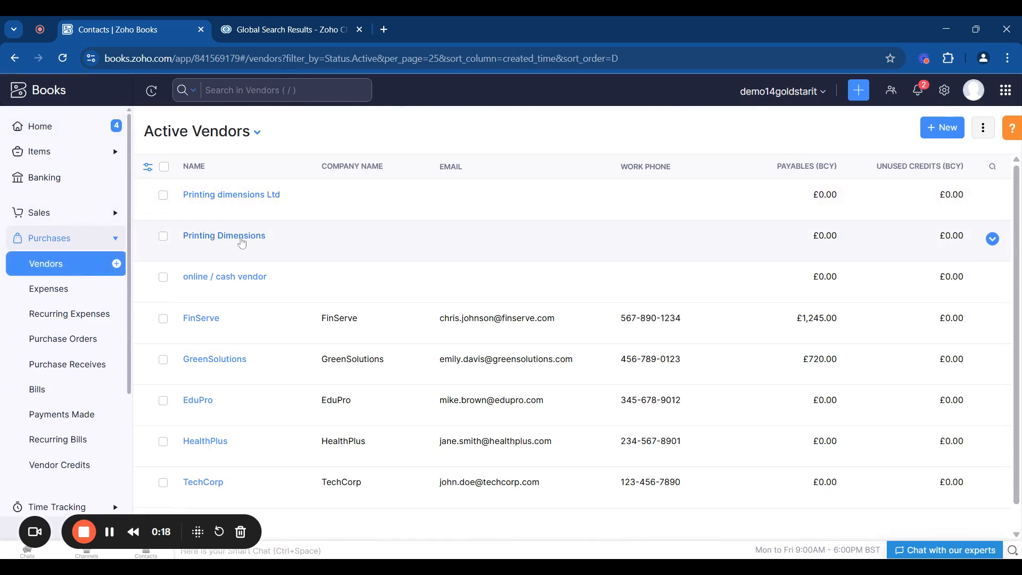
{"action": "left_click", "coordinate": [222, 196]}
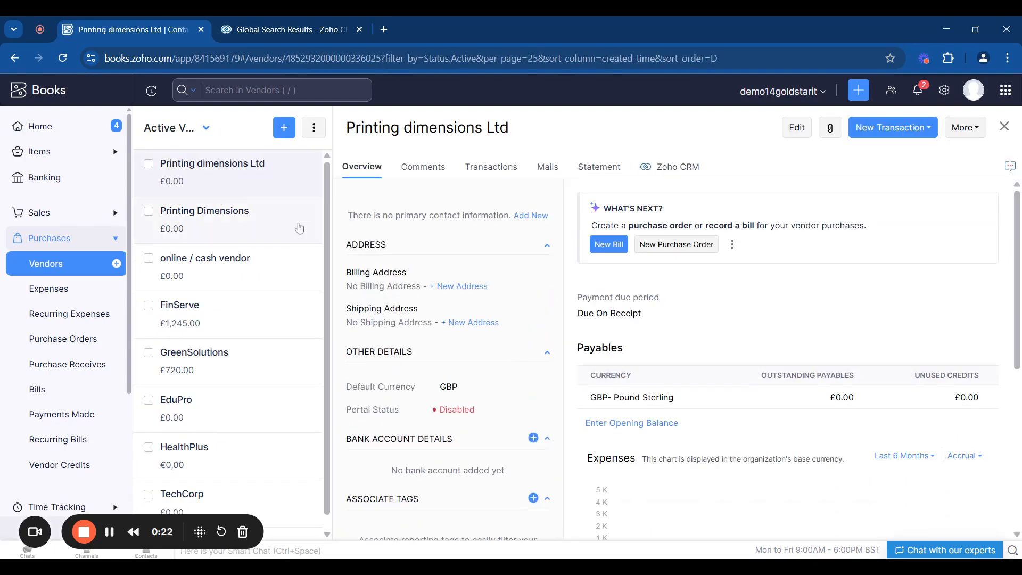
{"action": "left_click", "coordinate": [284, 224]}
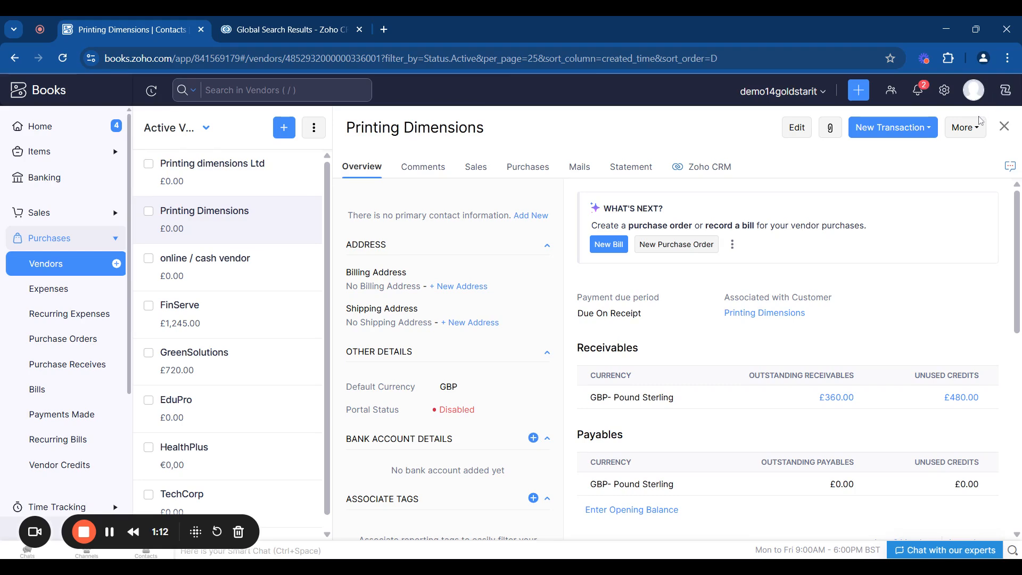
Find Zoho Apps in the settings by searching "zoho app" and open the Zoho CRM integration details.
{"action": "left_click", "coordinate": [943, 95]}
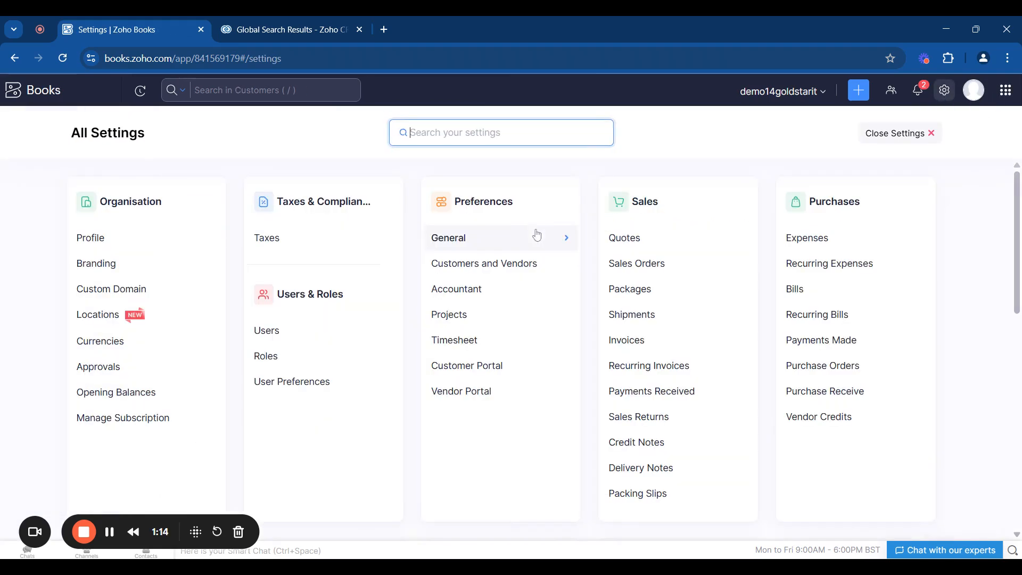
{"action": "type", "text": "zoho app"}
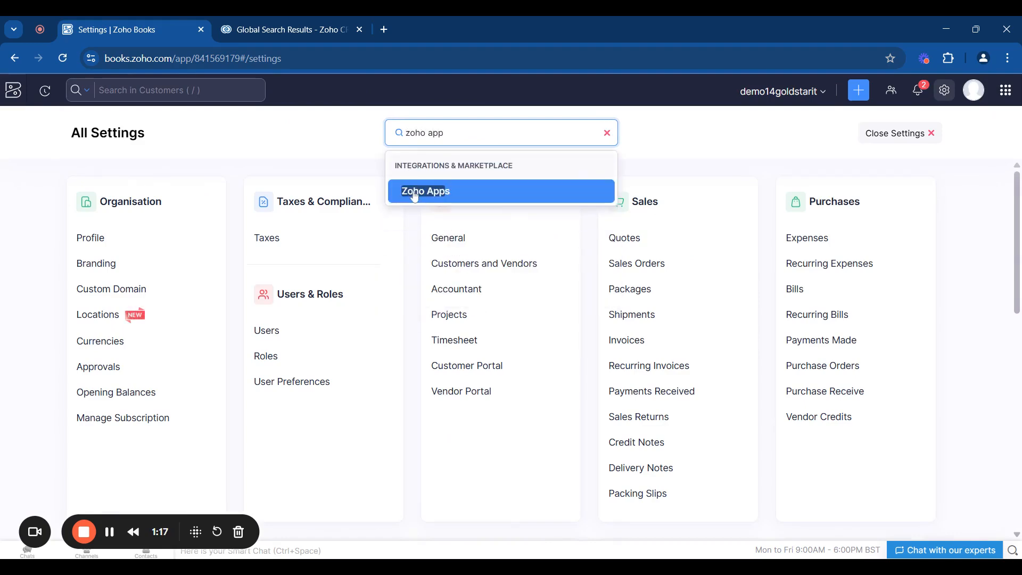
{"action": "left_click", "coordinate": [415, 194]}
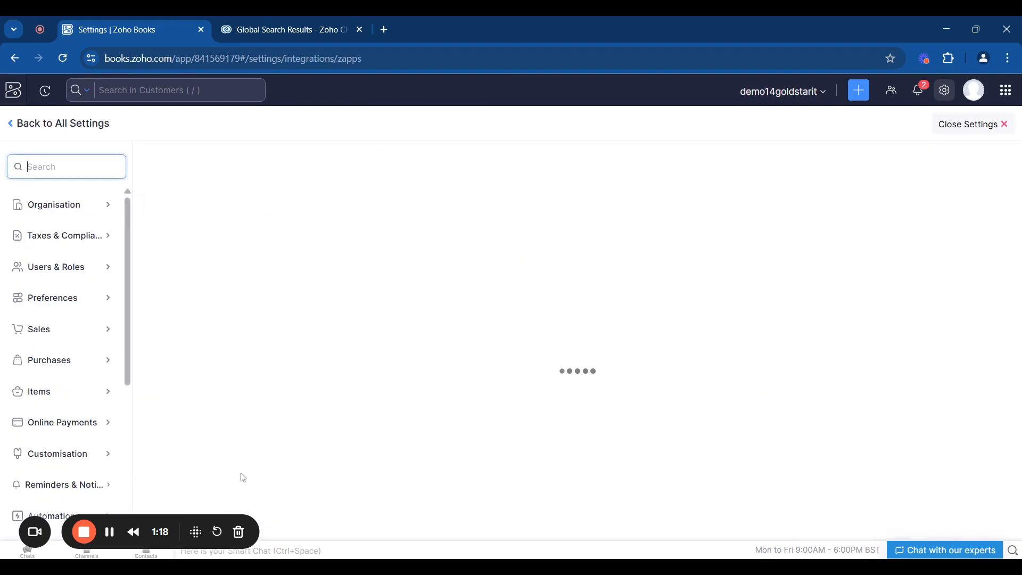
{"action": "scroll", "coordinate": [388, 275], "scroll_direction": "down", "scroll_amount": 5}
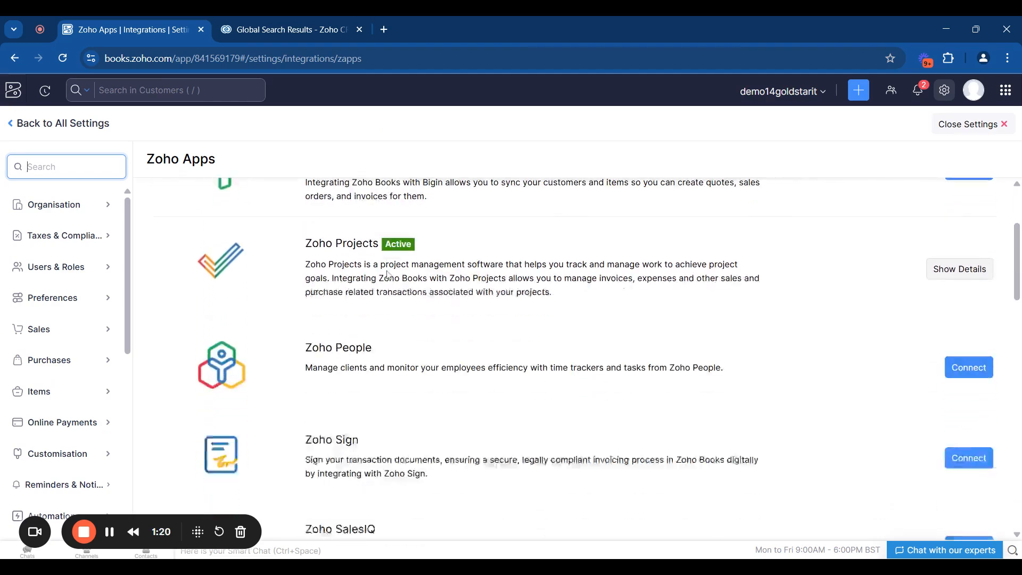
{"action": "scroll", "coordinate": [389, 275], "scroll_direction": "up", "scroll_amount": 2}
{"action": "scroll", "coordinate": [375, 240], "scroll_direction": "up", "scroll_amount": 3}
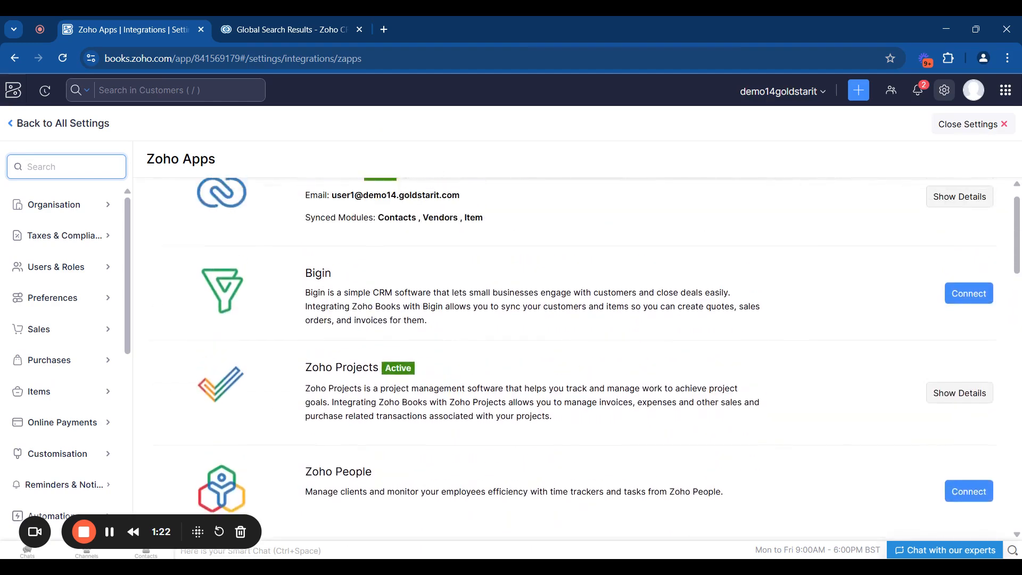
{"action": "left_click", "coordinate": [945, 232]}
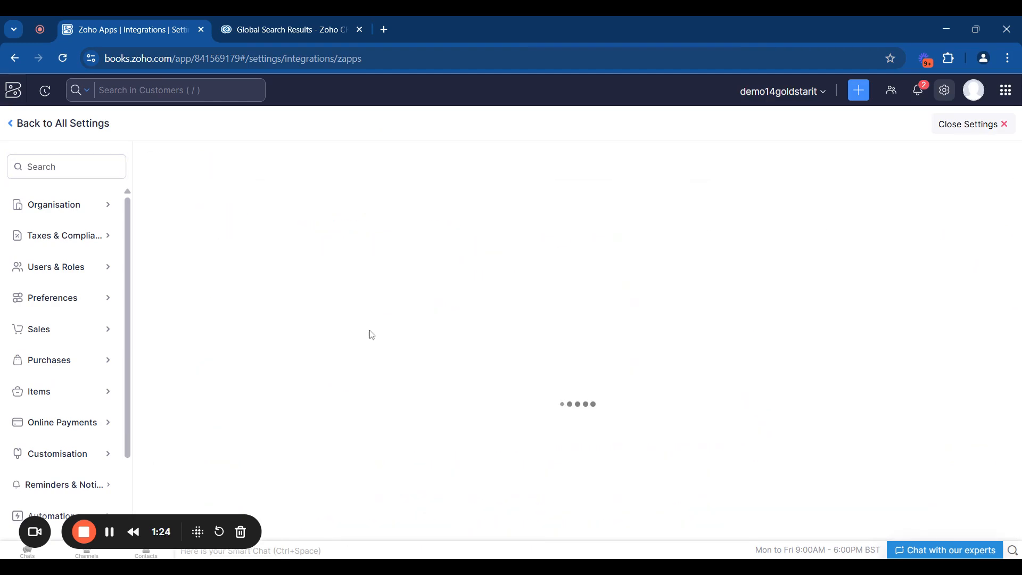
Run an instant sync with Zoho CRM for accounts and contacts, vendors, and products.
{"action": "scroll", "coordinate": [325, 323], "scroll_direction": "down", "scroll_amount": 2}
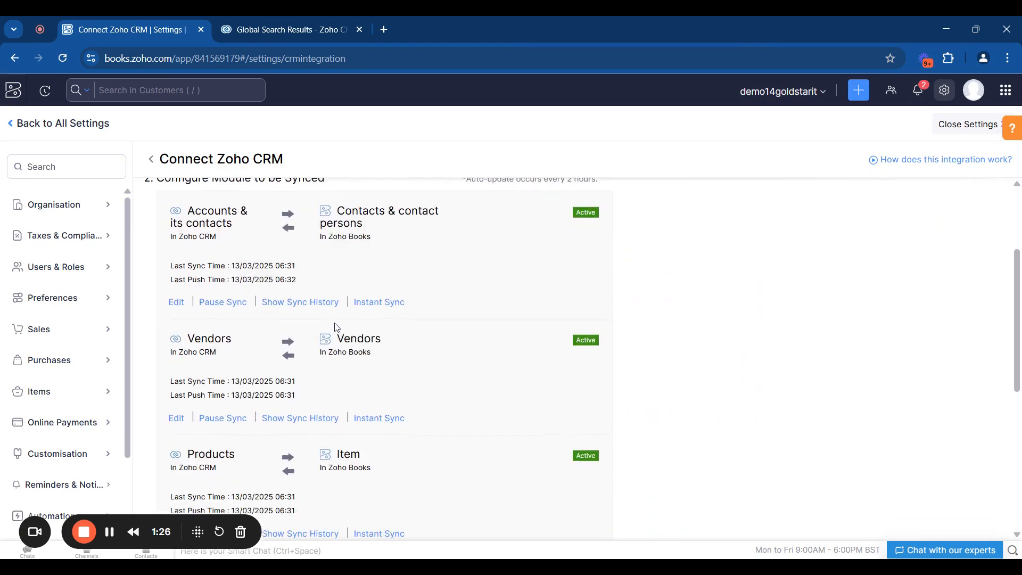
{"action": "left_click", "coordinate": [367, 307]}
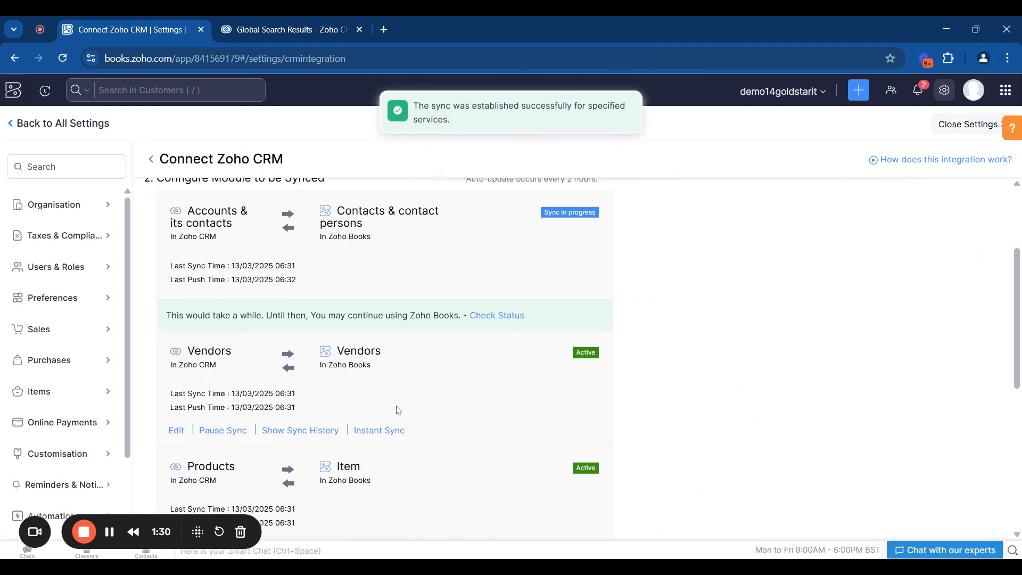
{"action": "scroll", "coordinate": [379, 360], "scroll_direction": "down", "scroll_amount": 1}
{"action": "left_click", "coordinate": [379, 353]}
{"action": "scroll", "coordinate": [418, 388], "scroll_direction": "down", "scroll_amount": 1}
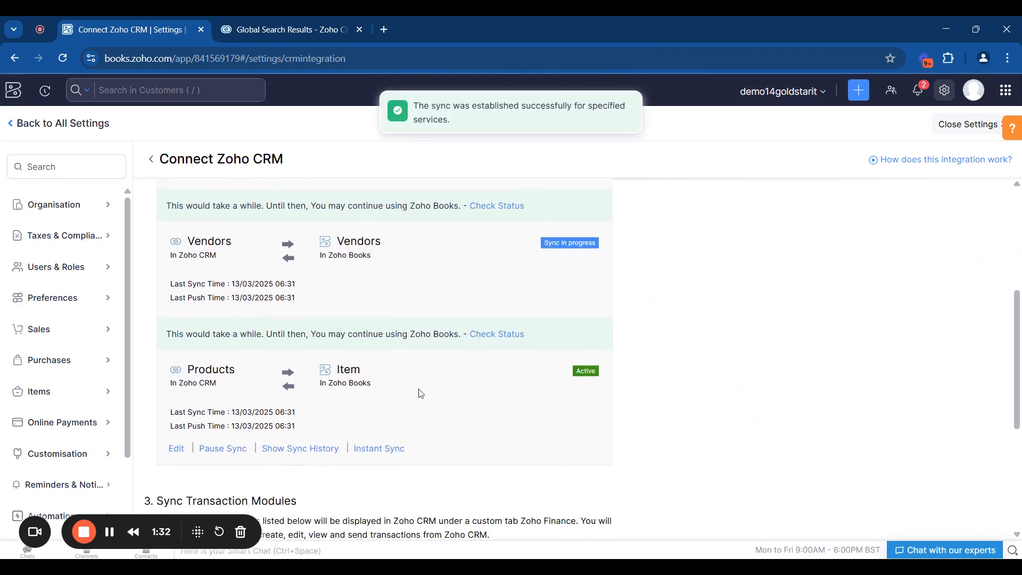
{"action": "left_click", "coordinate": [382, 434]}
Review the status and the last sync and push times of each module on the Zoho CRM connection page.
{"action": "scroll", "coordinate": [423, 429], "scroll_direction": "up", "scroll_amount": 1}
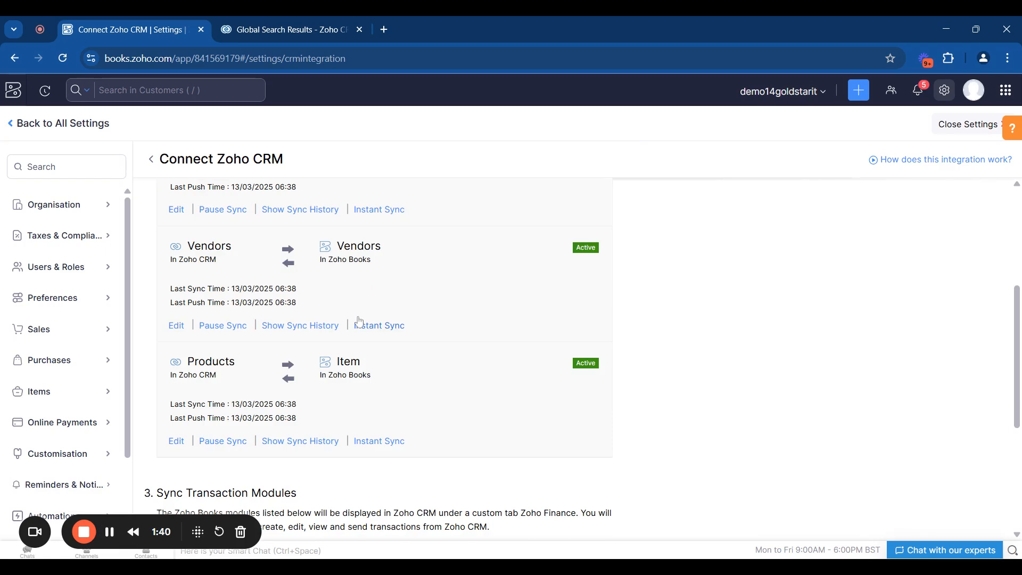
{"action": "scroll", "coordinate": [309, 457], "scroll_direction": "up", "scroll_amount": 1}
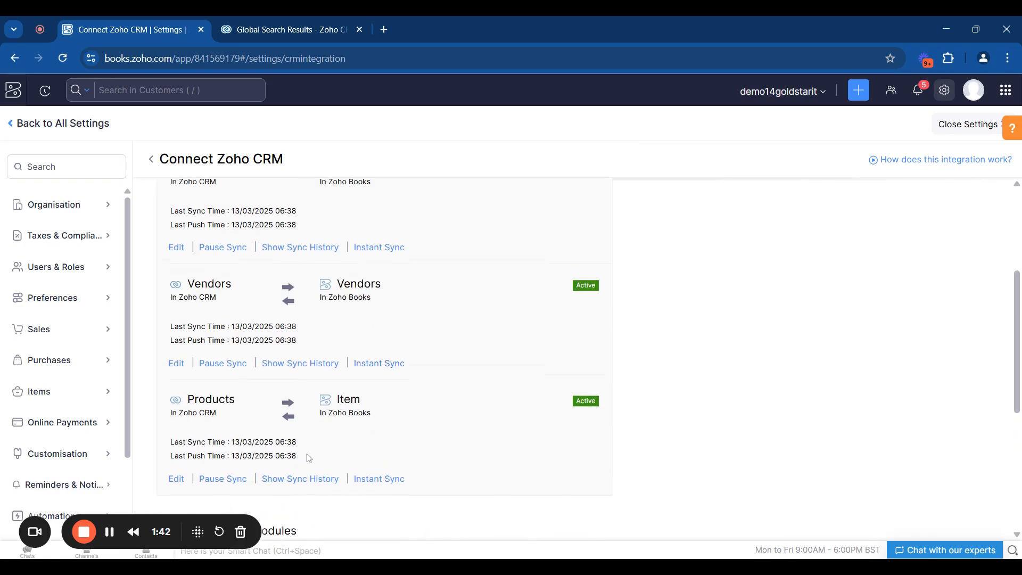
{"action": "scroll", "coordinate": [315, 349], "scroll_direction": "up", "scroll_amount": 4}
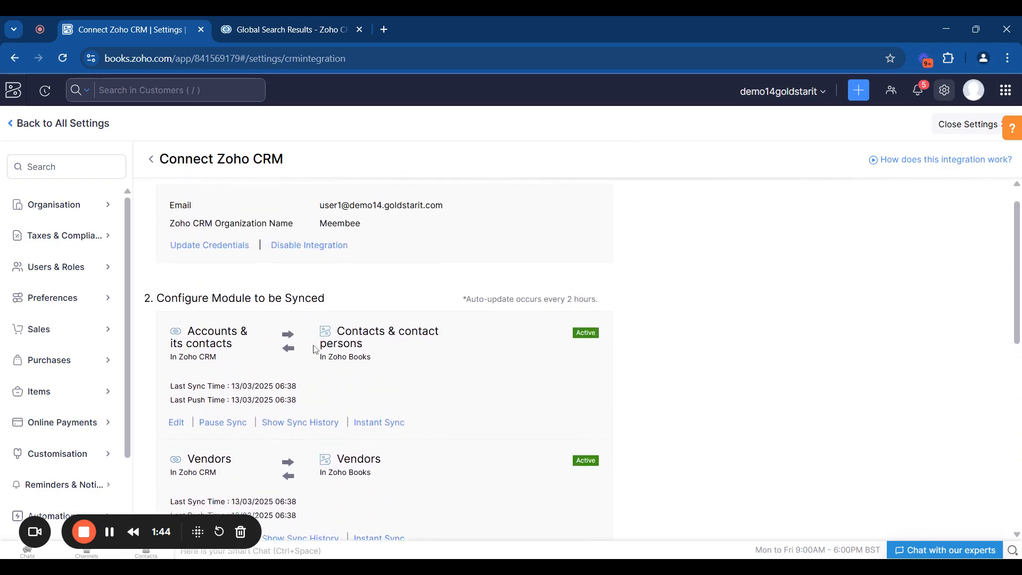
{"action": "scroll", "coordinate": [384, 358], "scroll_direction": "down", "scroll_amount": 4}
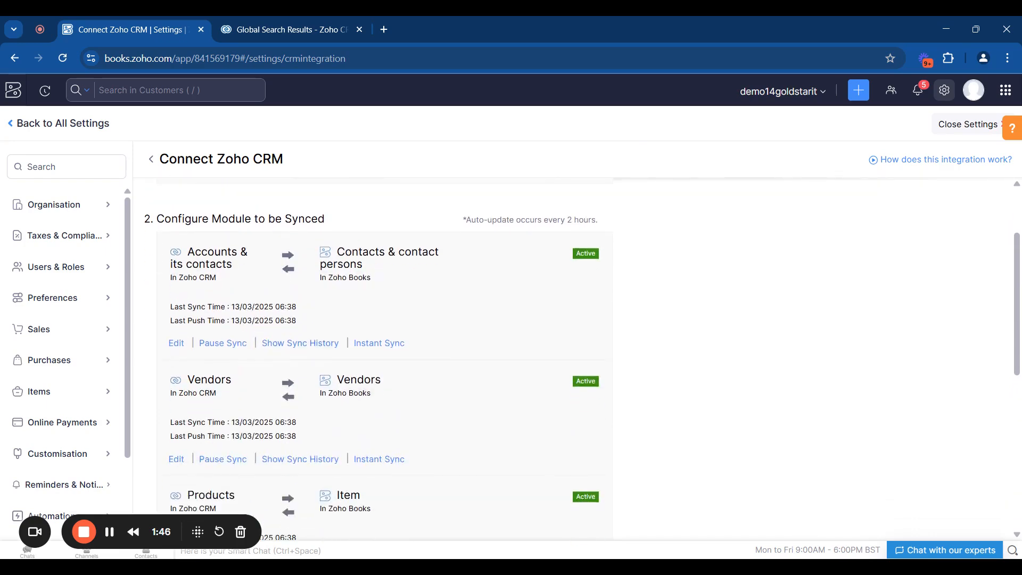
{"action": "scroll", "coordinate": [385, 358], "scroll_direction": "up", "scroll_amount": 2}
{"action": "scroll", "coordinate": [384, 358], "scroll_direction": "up", "scroll_amount": 2}
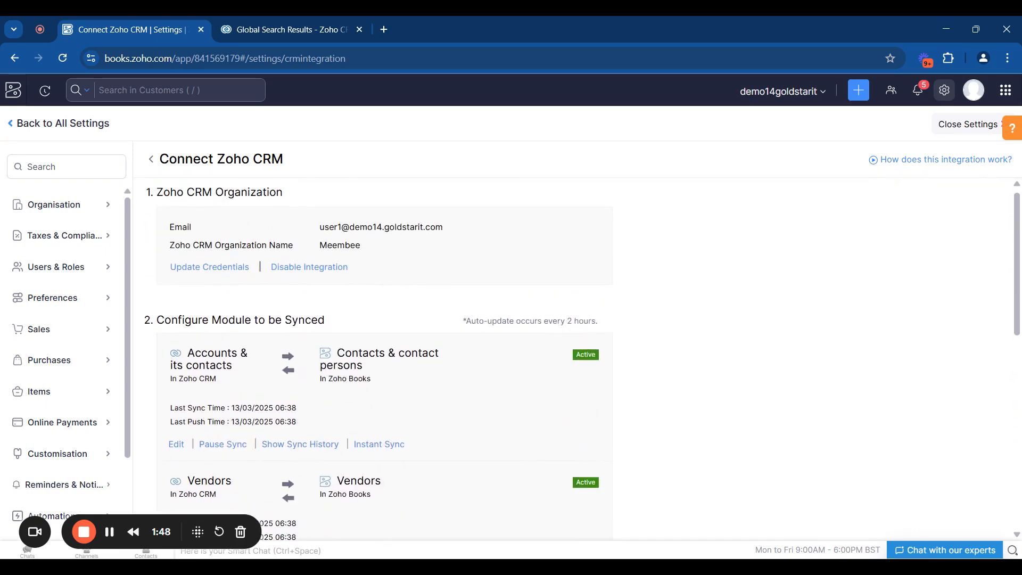
{"action": "scroll", "coordinate": [468, 207], "scroll_direction": "down", "scroll_amount": 1}
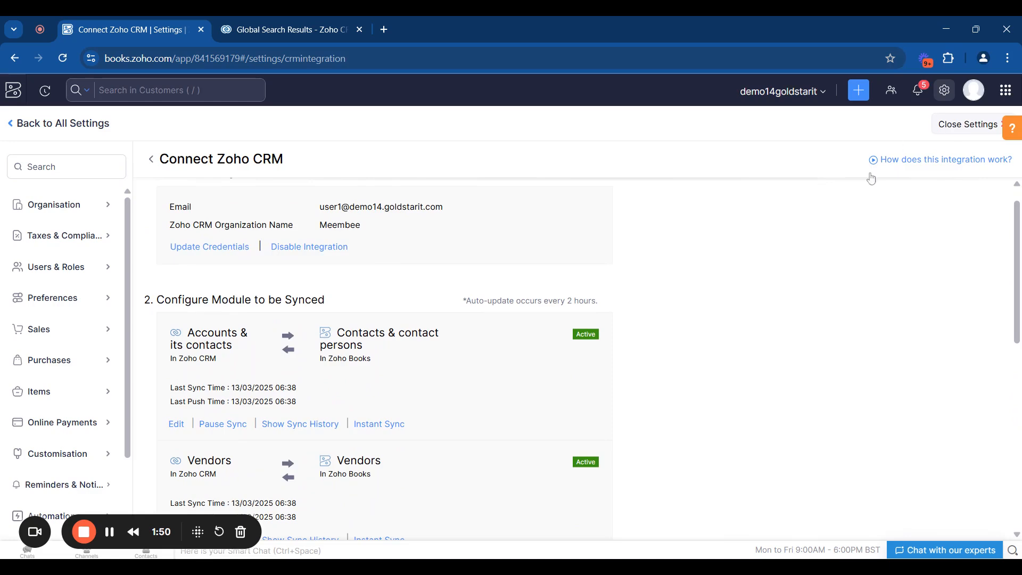
Close the settings and open the list of active vendors under Purchases.
{"action": "left_click", "coordinate": [968, 124]}
{"action": "scroll", "coordinate": [76, 268], "scroll_direction": "down", "scroll_amount": 2}
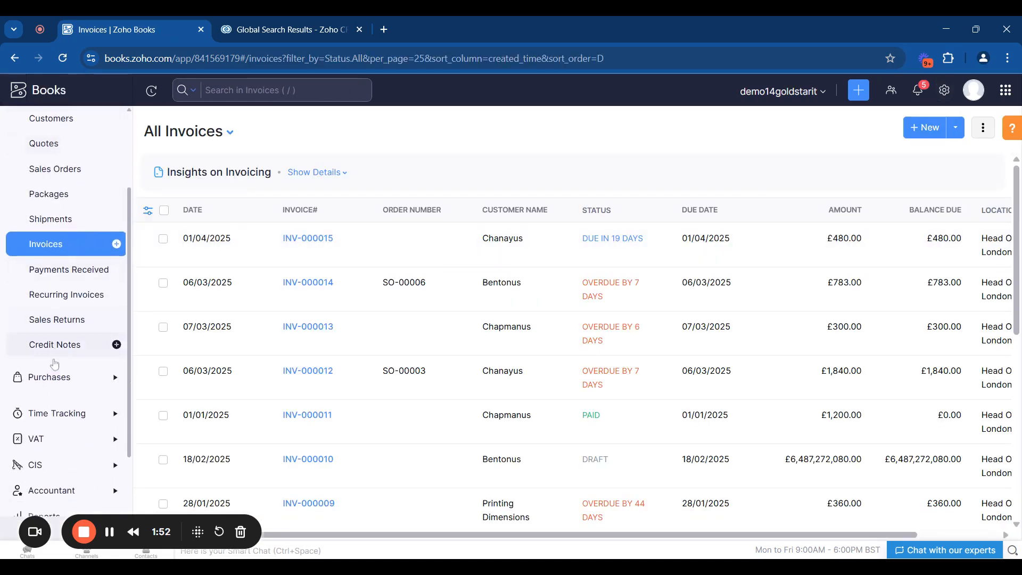
{"action": "left_click", "coordinate": [55, 376]}
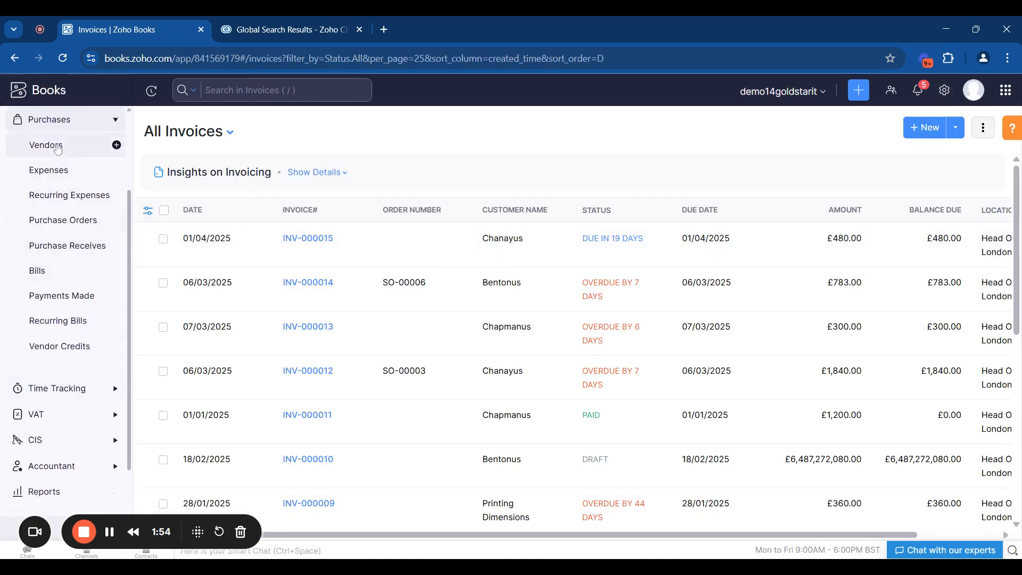
{"action": "left_click", "coordinate": [57, 148]}
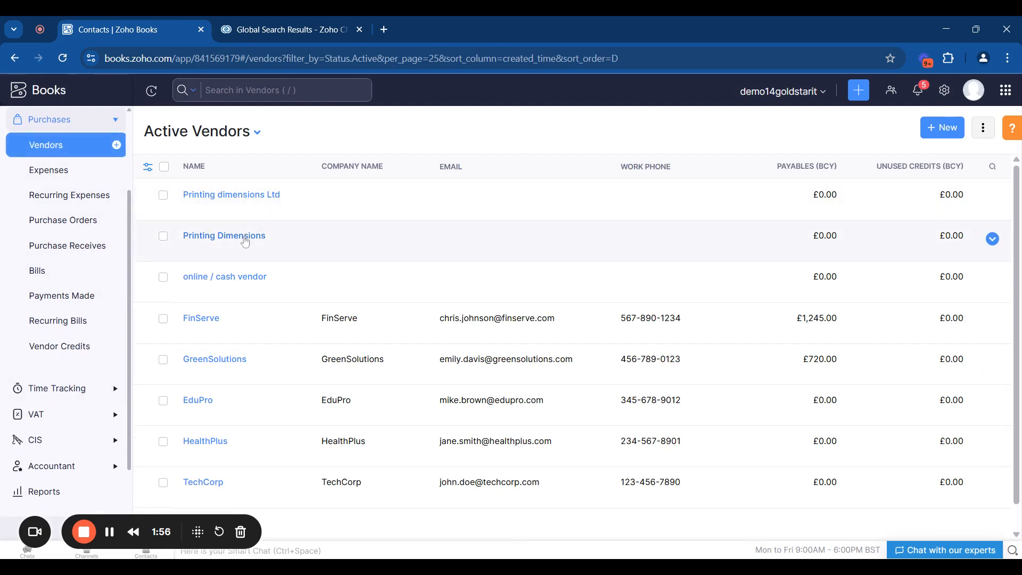
Switch to Zoho CRM, close the old search results, and search all modules for "printing dimension".
{"action": "left_click", "coordinate": [291, 31]}
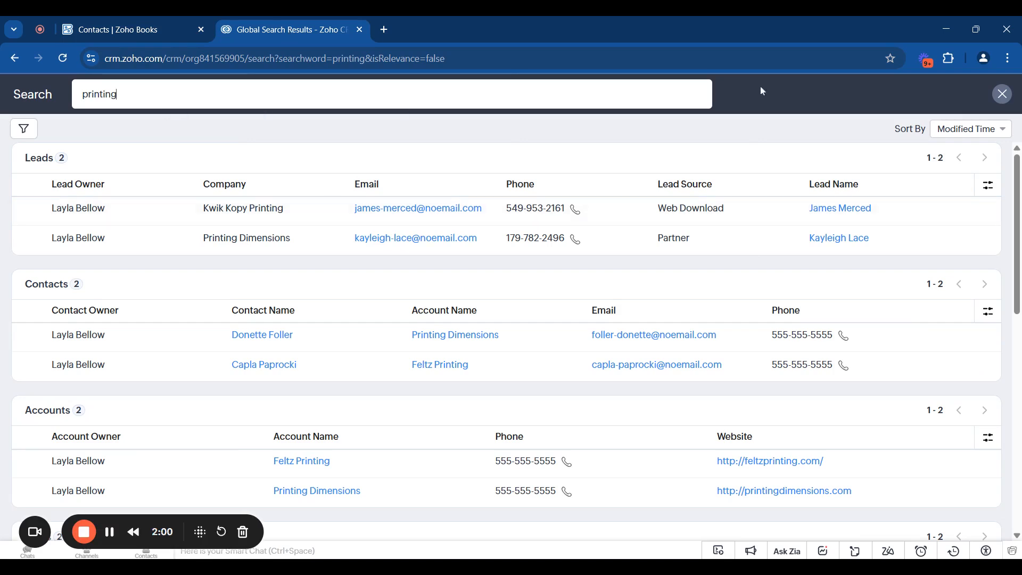
{"action": "left_click", "coordinate": [1000, 93]}
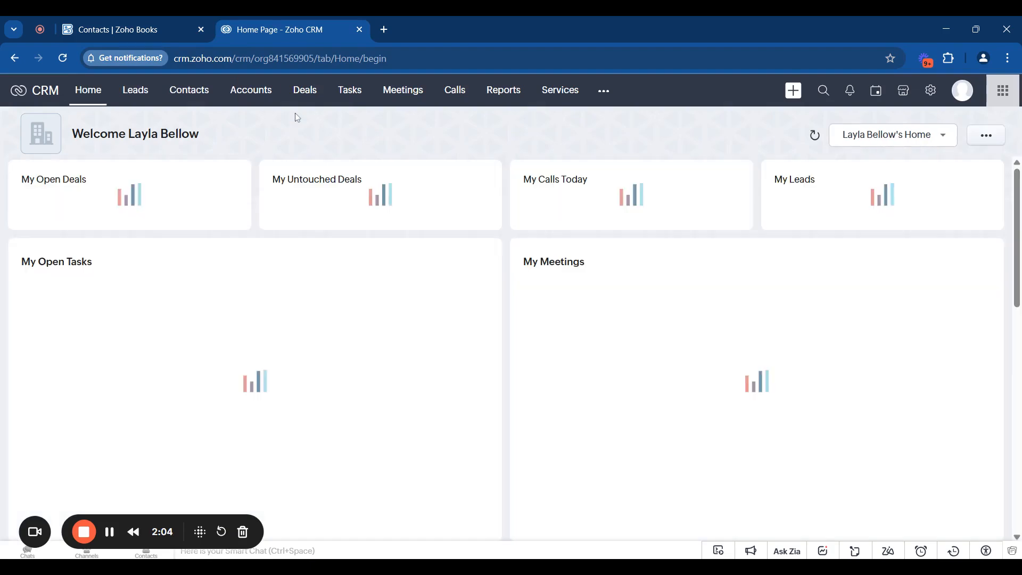
{"action": "left_click", "coordinate": [824, 90]}
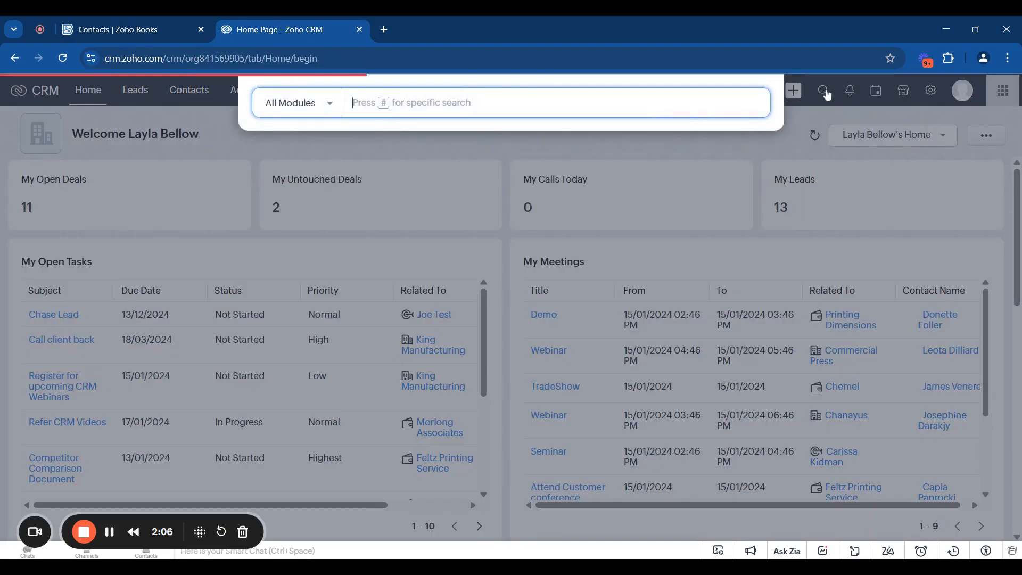
{"action": "type", "text": "pri"}
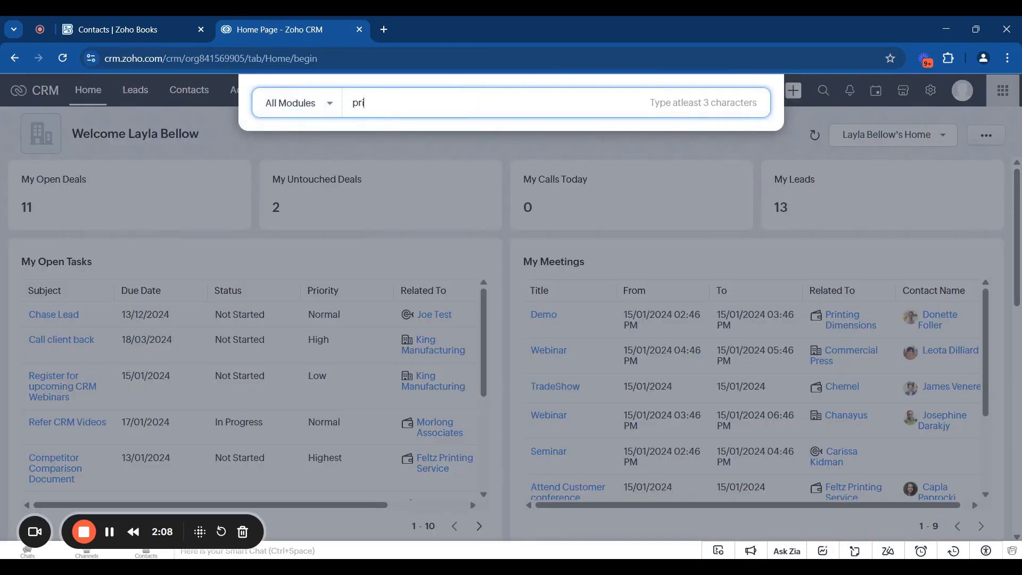
{"action": "type", "text": "nting dim"}
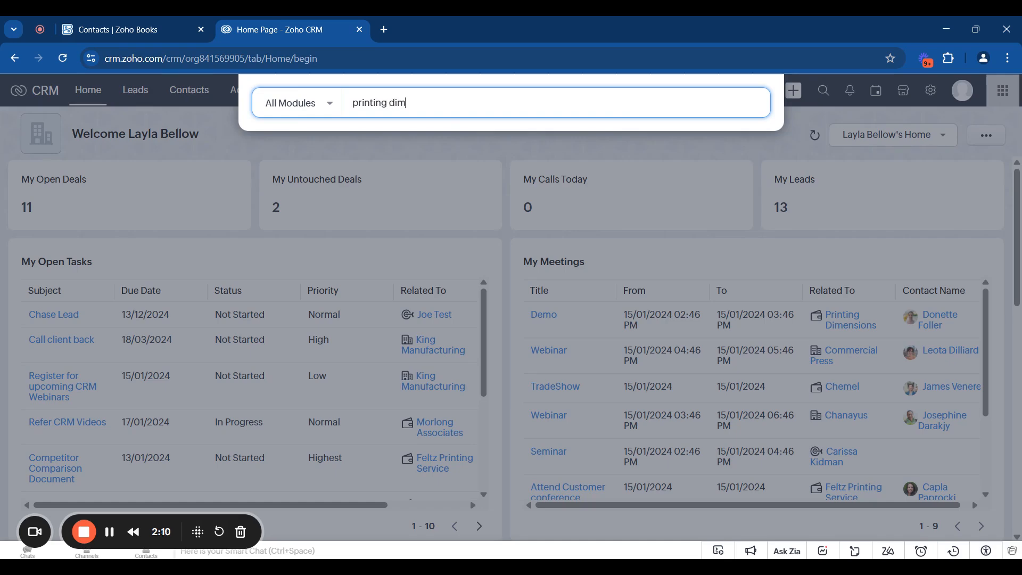
{"action": "type", "text": "ension"}
{"action": "key", "text": "Return"}
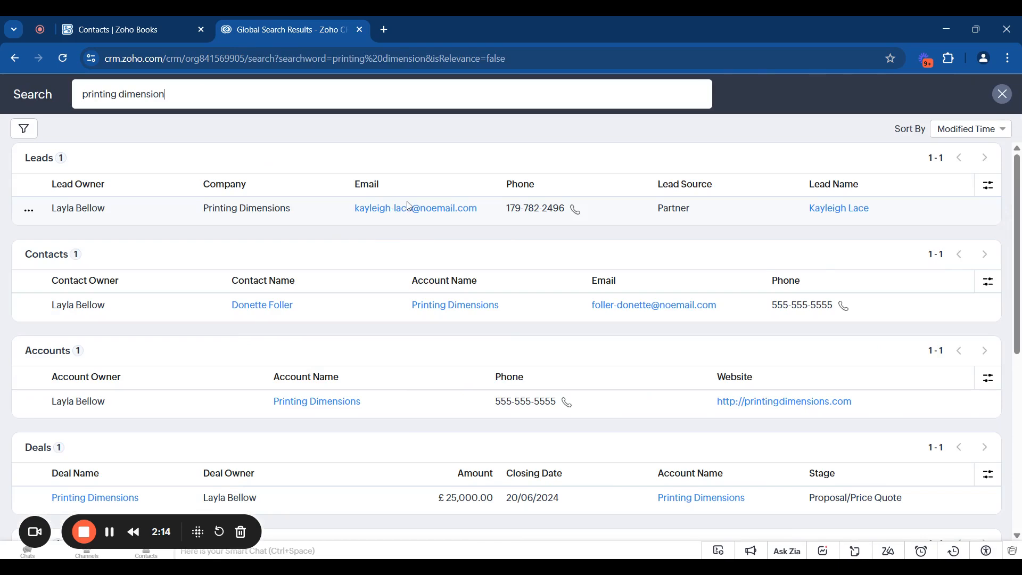
Open the Printing Dimensions vendor from the search results and review its details and related lists.
{"action": "scroll", "coordinate": [409, 207], "scroll_direction": "down", "scroll_amount": 6}
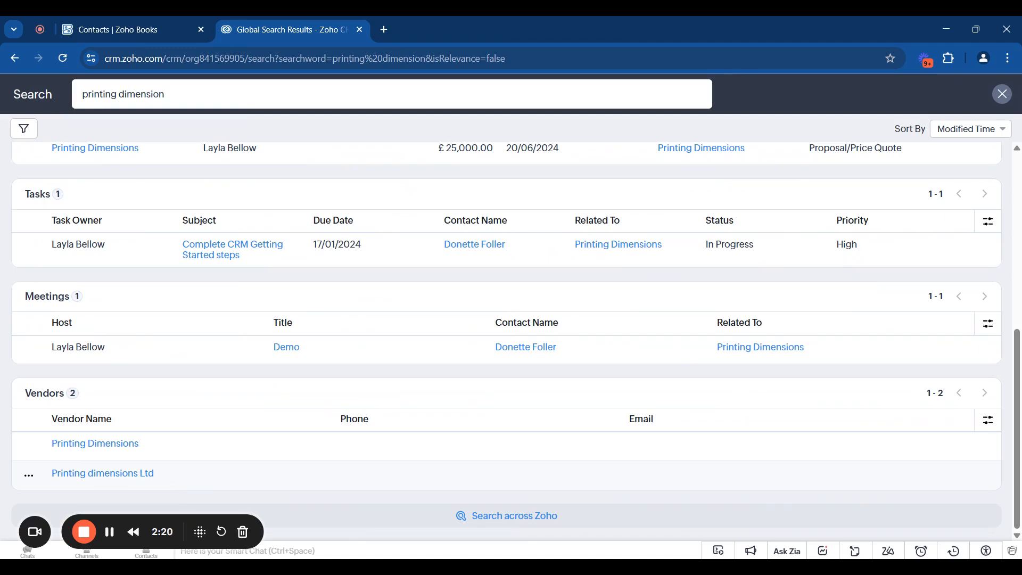
{"action": "left_click", "coordinate": [121, 450]}
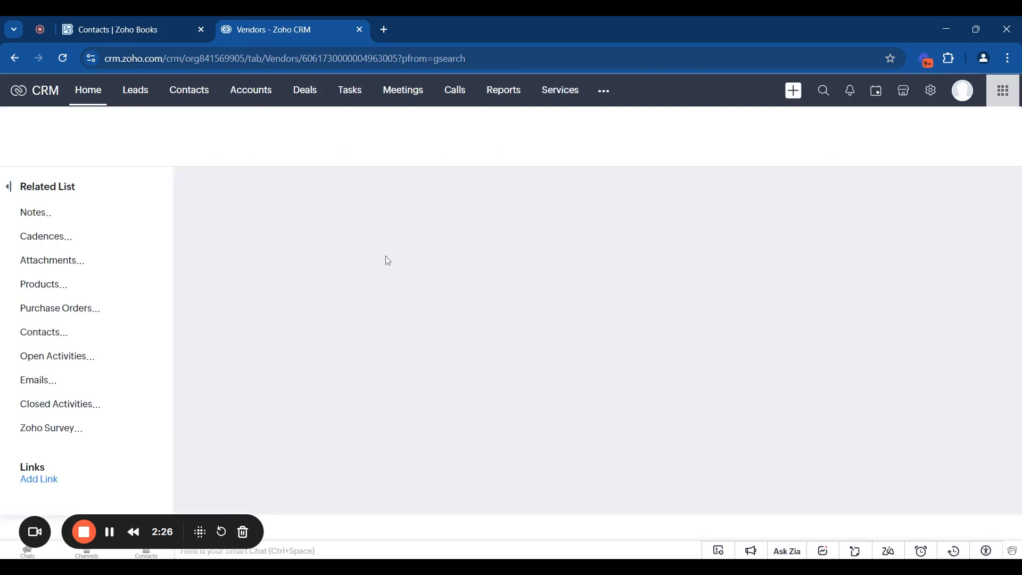
{"action": "scroll", "coordinate": [361, 320], "scroll_direction": "down", "scroll_amount": 7}
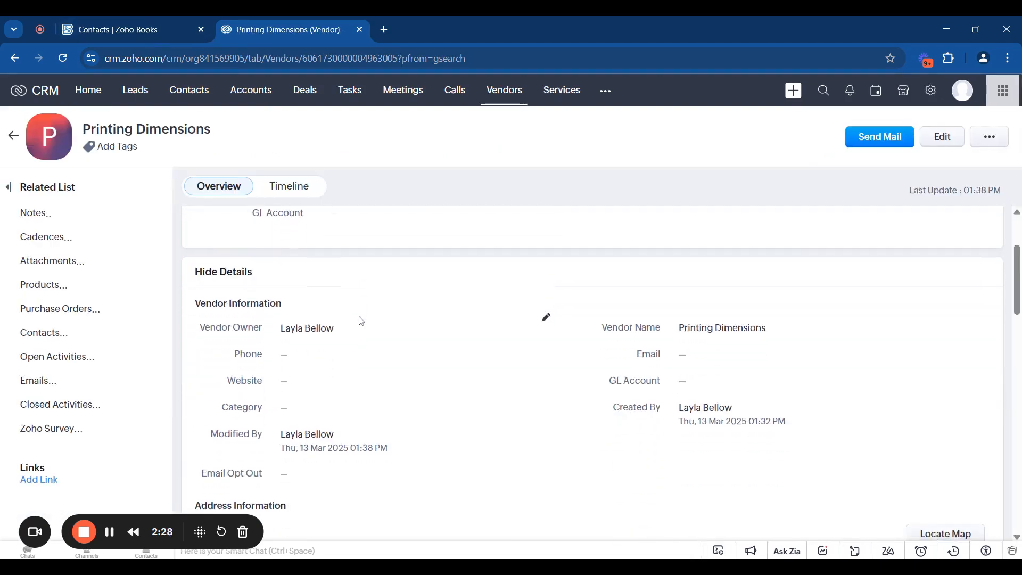
{"action": "scroll", "coordinate": [360, 321], "scroll_direction": "down", "scroll_amount": 7}
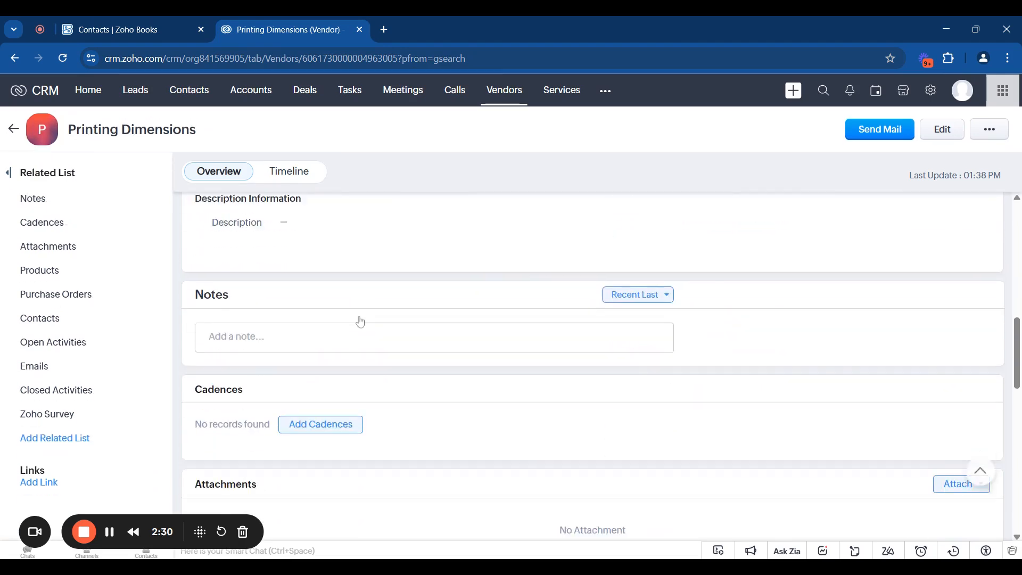
{"action": "scroll", "coordinate": [358, 319], "scroll_direction": "up", "scroll_amount": 11}
{"action": "scroll", "coordinate": [358, 319], "scroll_direction": "up", "scroll_amount": 1}
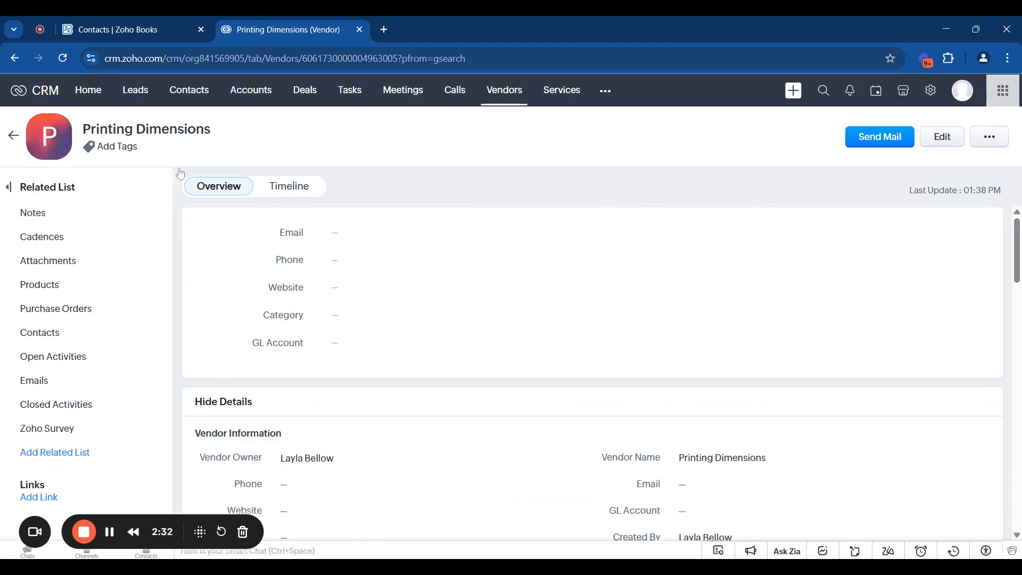
Return to the search results and open the Printing dimensions Ltd vendor record.
{"action": "left_click", "coordinate": [15, 58]}
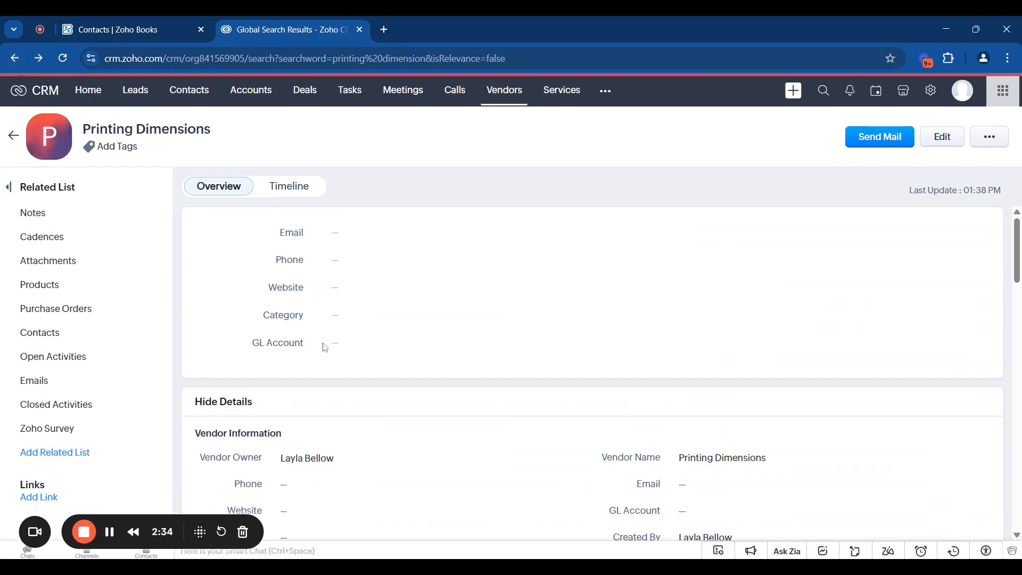
{"action": "scroll", "coordinate": [324, 347], "scroll_direction": "down", "scroll_amount": 6}
{"action": "scroll", "coordinate": [322, 347], "scroll_direction": "down", "scroll_amount": 1}
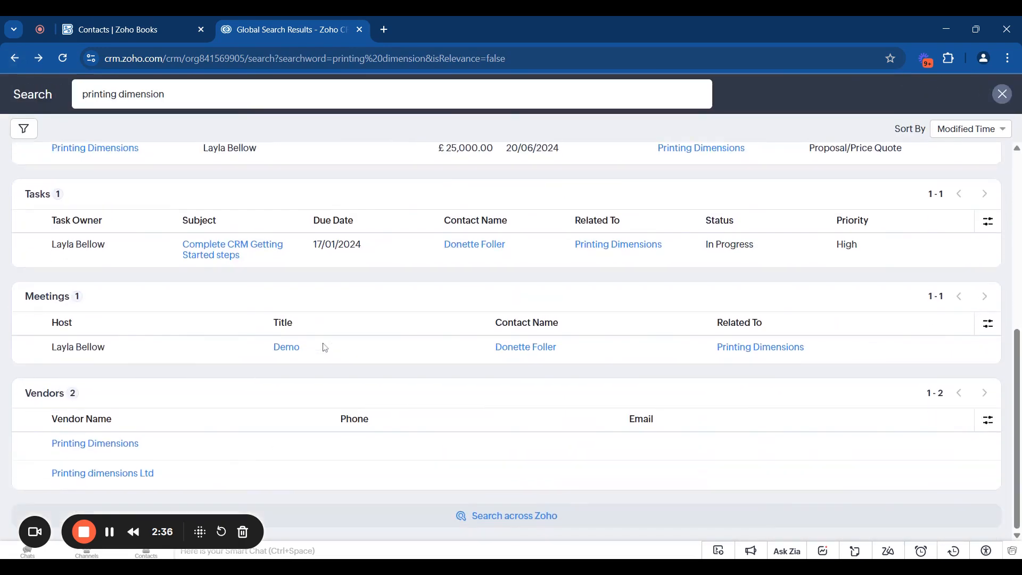
{"action": "left_click", "coordinate": [141, 477]}
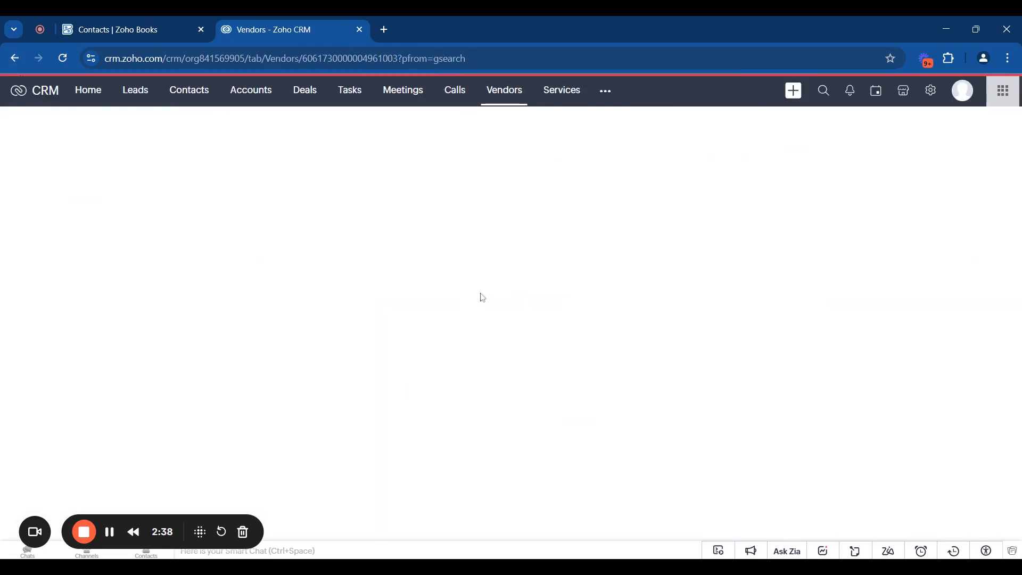
Review the overview details, description, notes and cadences of the Printing dimensions Ltd vendor record.
{"action": "scroll", "coordinate": [483, 298], "scroll_direction": "down", "scroll_amount": 6}
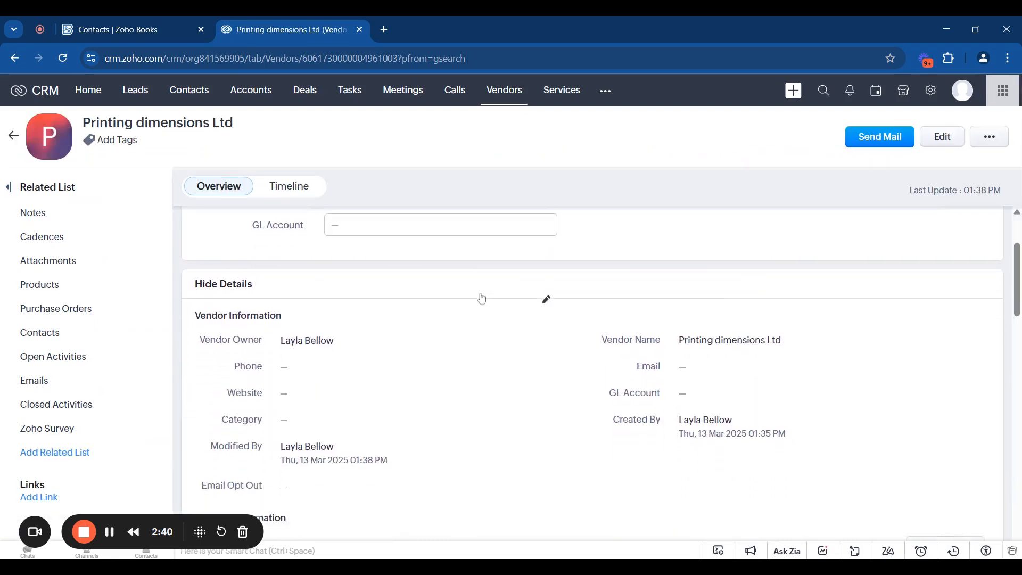
{"action": "scroll", "coordinate": [482, 299], "scroll_direction": "down", "scroll_amount": 10}
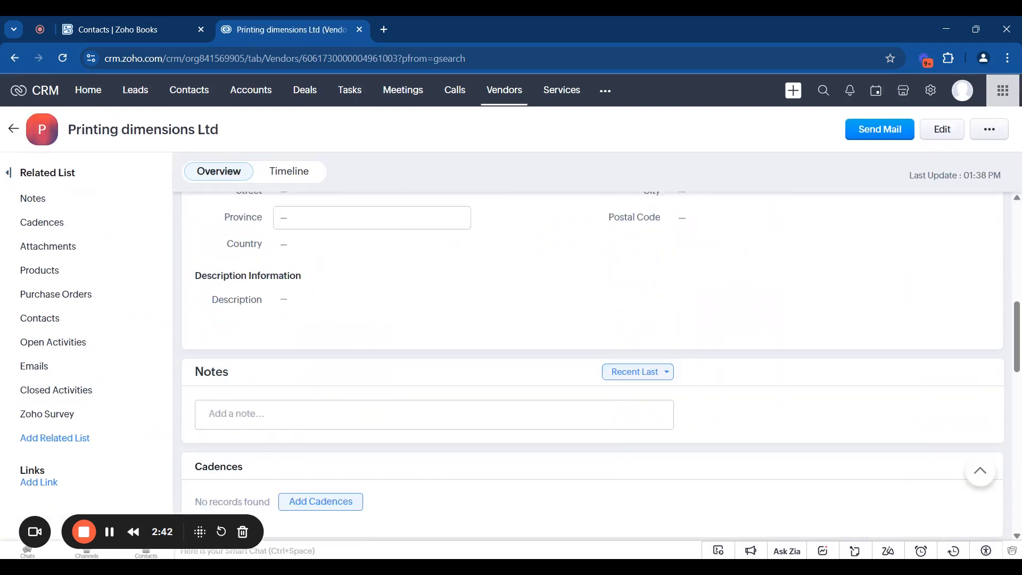
{"action": "scroll", "coordinate": [305, 159], "scroll_direction": "up", "scroll_amount": 15}
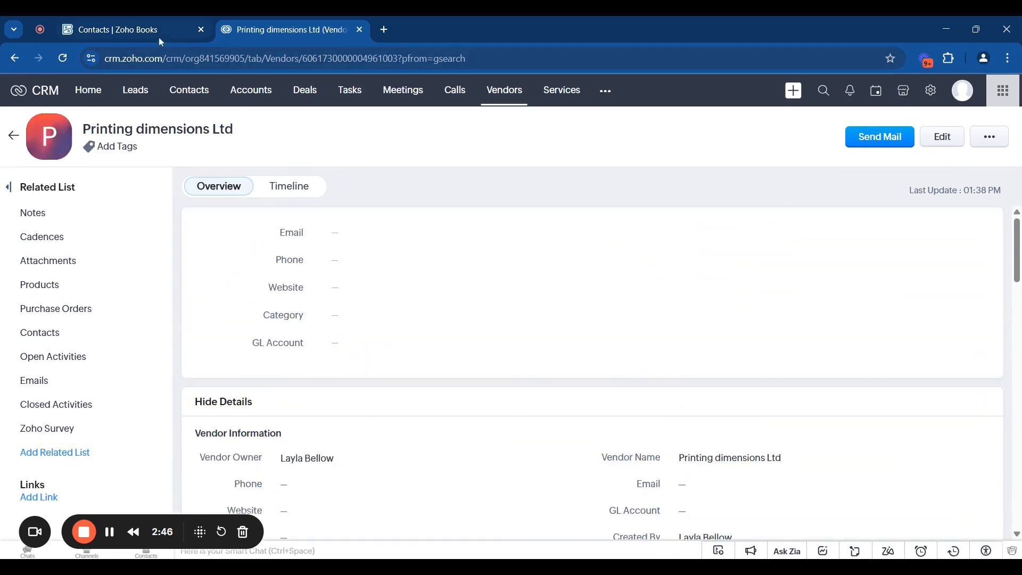
Switch to Zoho Books and review the overviews of the Printing dimensions Ltd and Printing Dimensions vendors.
{"action": "left_click", "coordinate": [160, 40]}
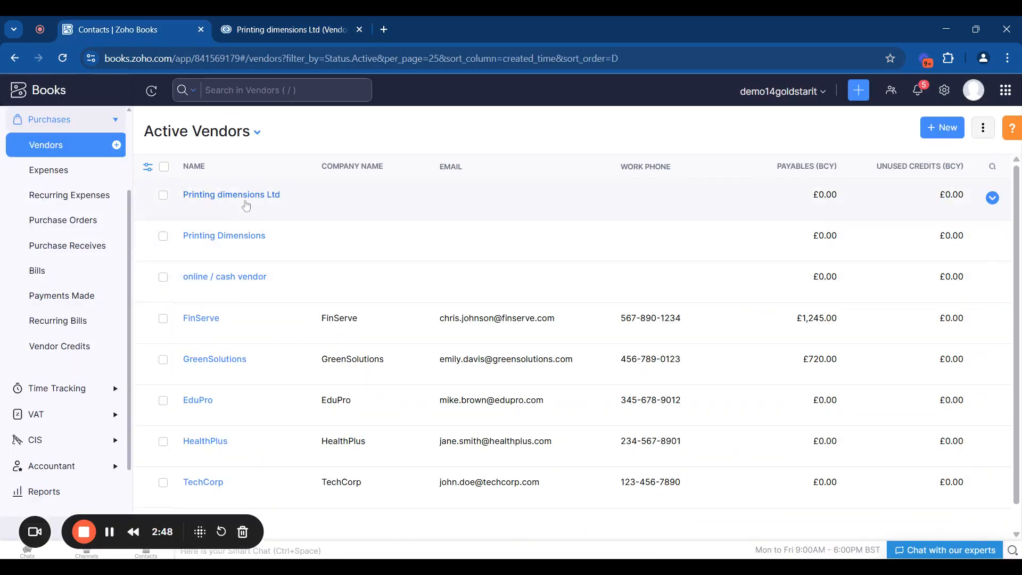
{"action": "left_click", "coordinate": [245, 204]}
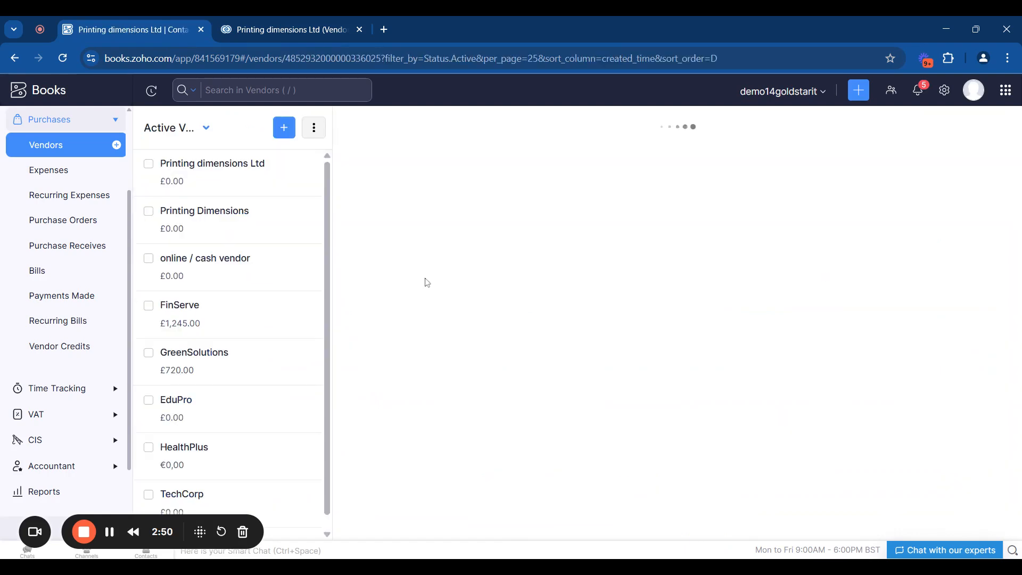
{"action": "scroll", "coordinate": [425, 282], "scroll_direction": "down", "scroll_amount": 1}
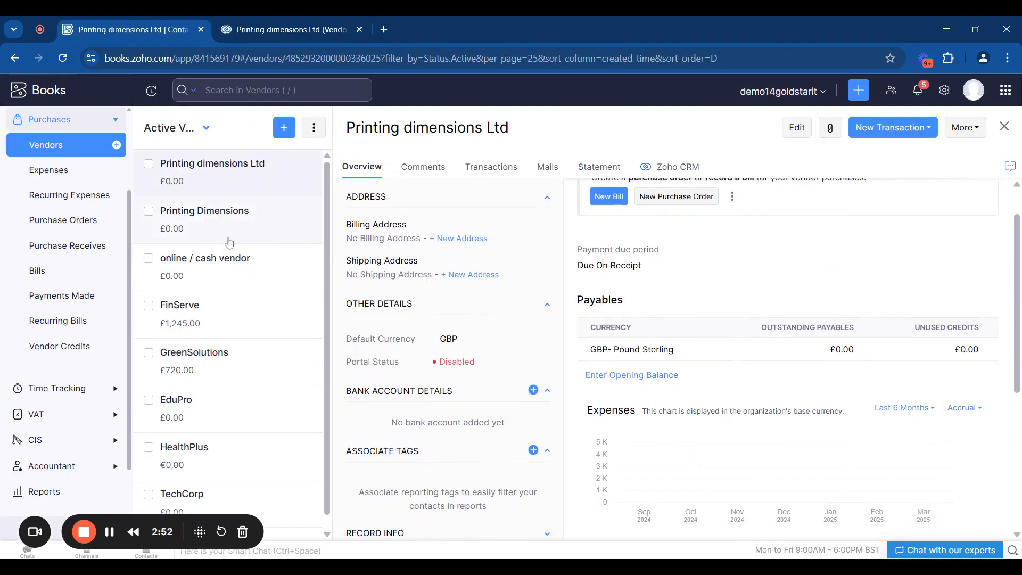
{"action": "left_click", "coordinate": [228, 238]}
{"action": "scroll", "coordinate": [561, 287], "scroll_direction": "down", "scroll_amount": 2}
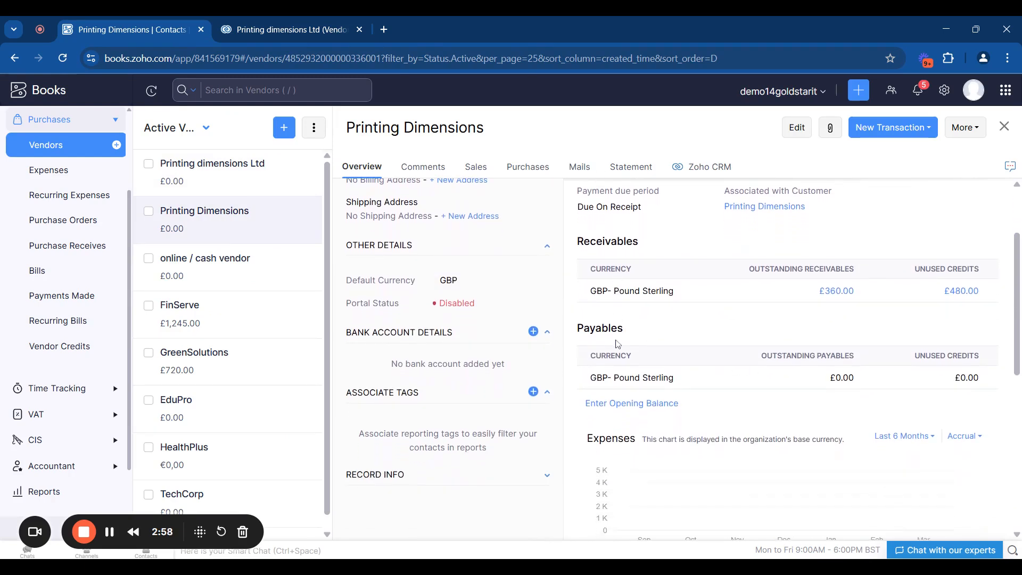
Delete the Printing dimensions Ltd vendor from Zoho Books.
{"action": "left_click", "coordinate": [275, 182]}
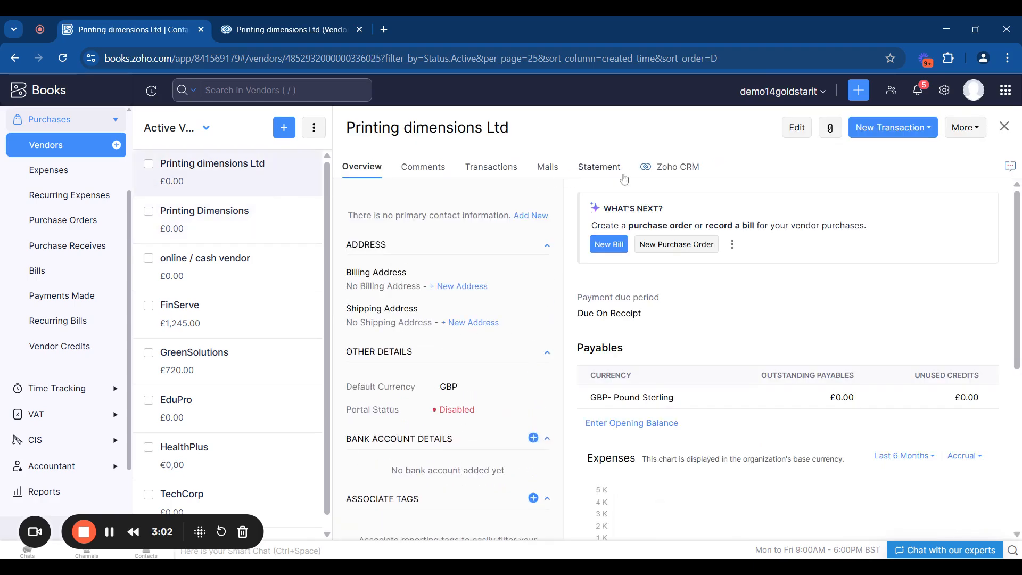
{"action": "left_click", "coordinate": [964, 128]}
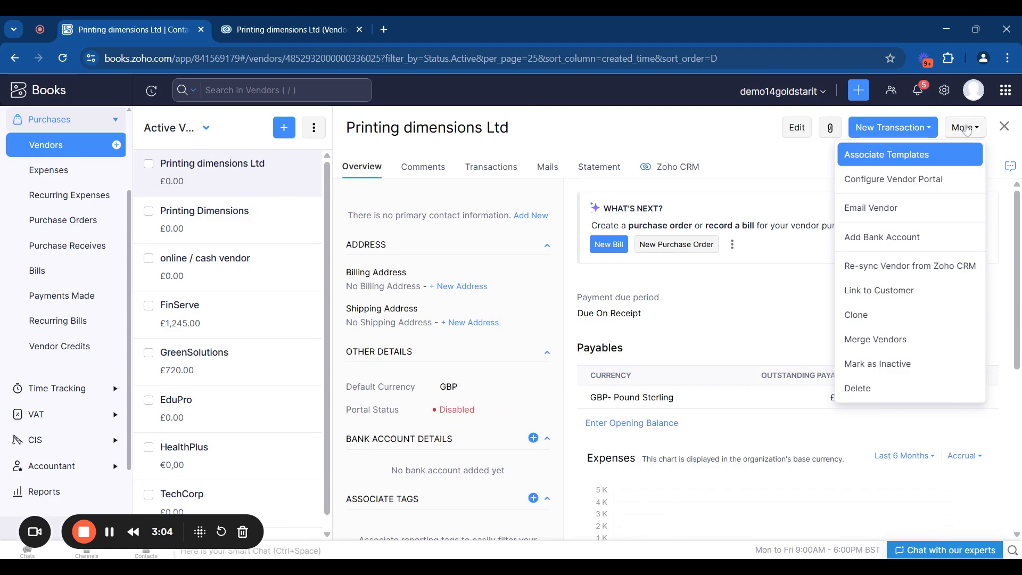
{"action": "left_click", "coordinate": [857, 388]}
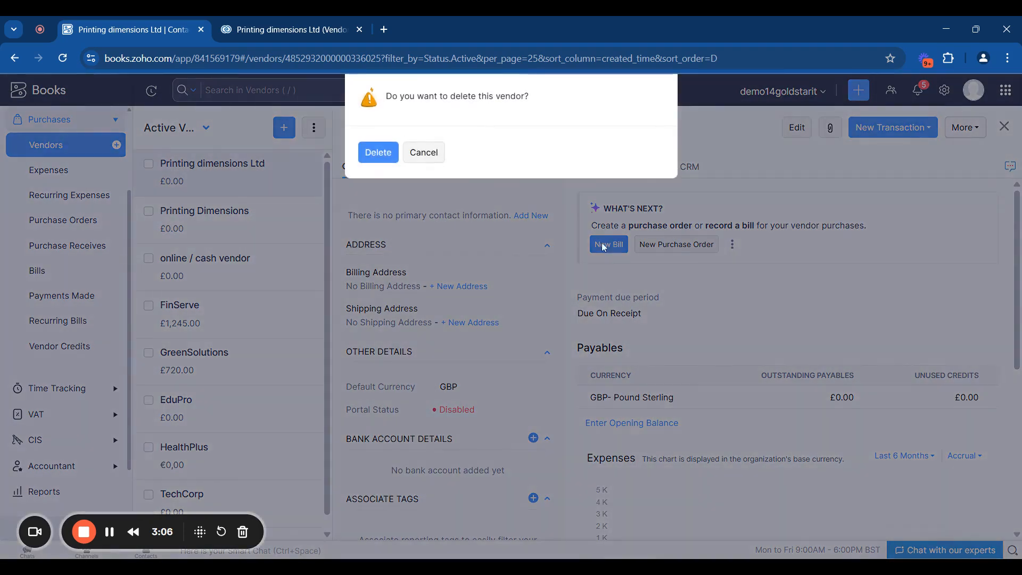
{"action": "left_click", "coordinate": [379, 154]}
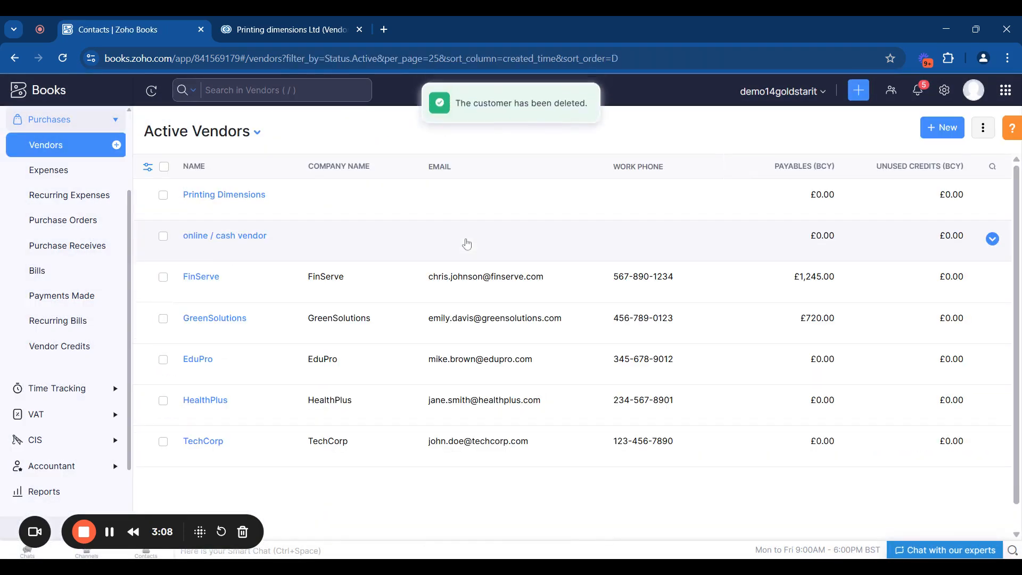
Switch to Zoho CRM and delete the Printing dimensions Ltd vendor record there as well.
{"action": "left_click", "coordinate": [300, 30]}
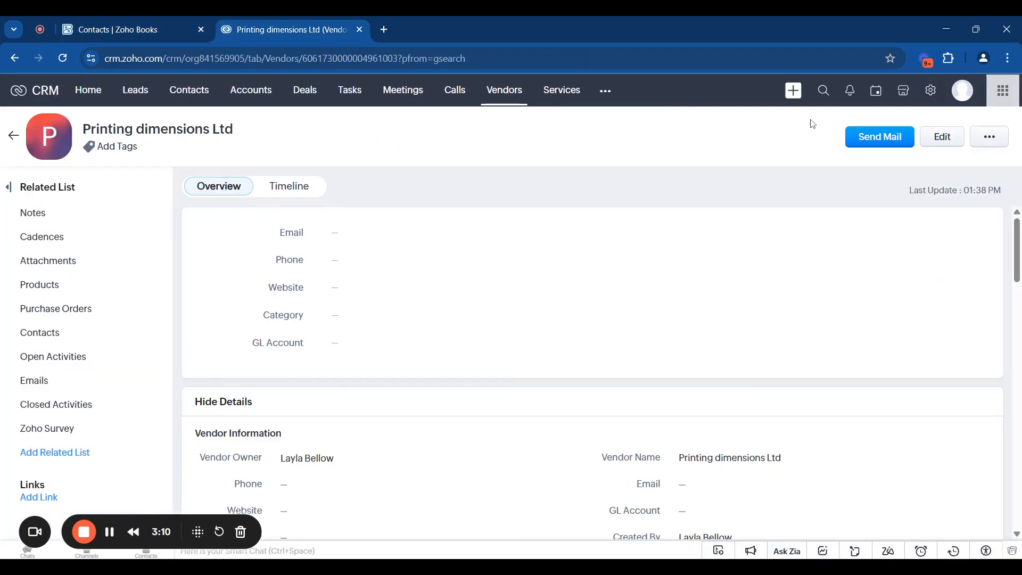
{"action": "left_click", "coordinate": [990, 137]}
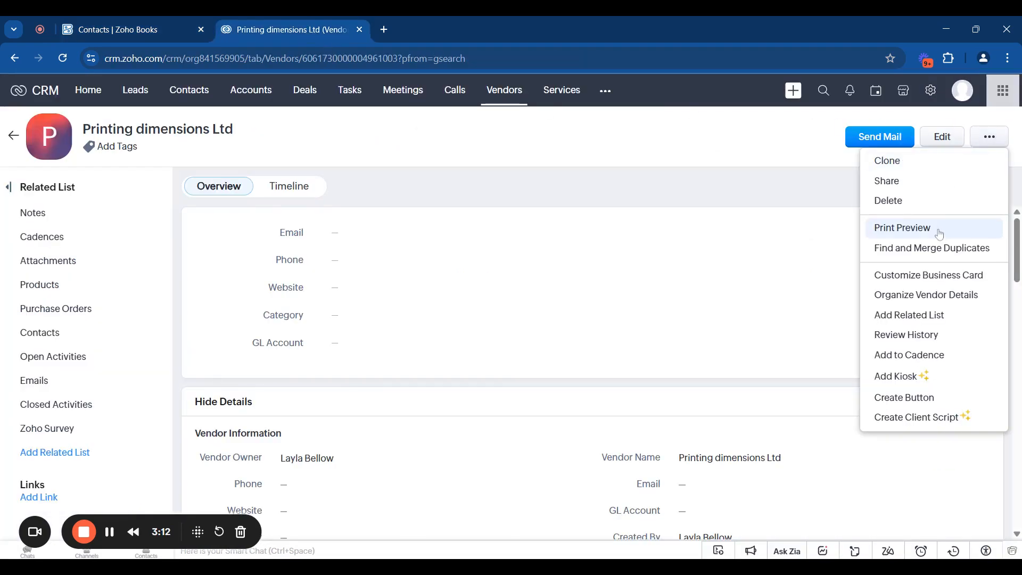
{"action": "left_click", "coordinate": [912, 201]}
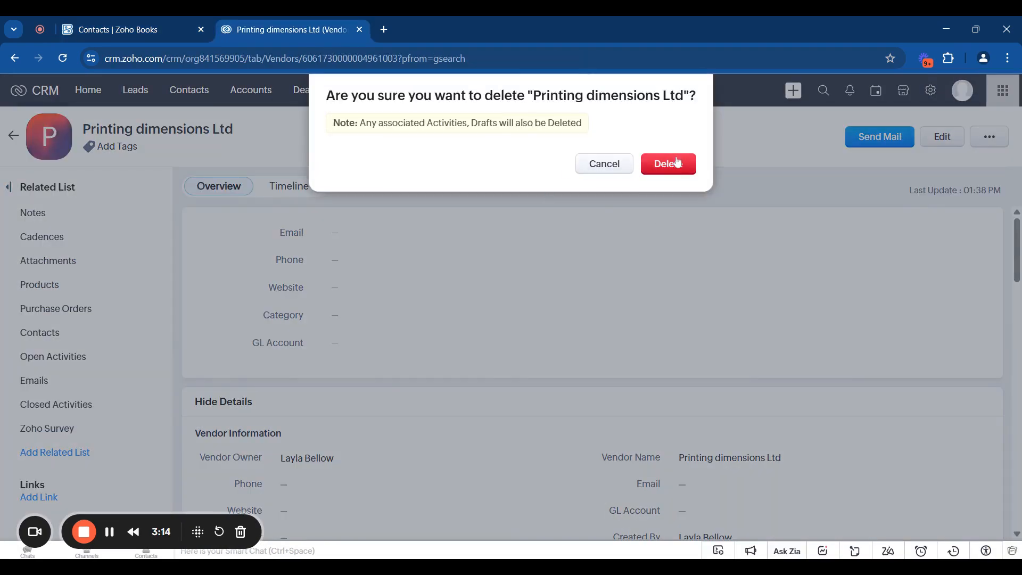
{"action": "left_click", "coordinate": [678, 162]}
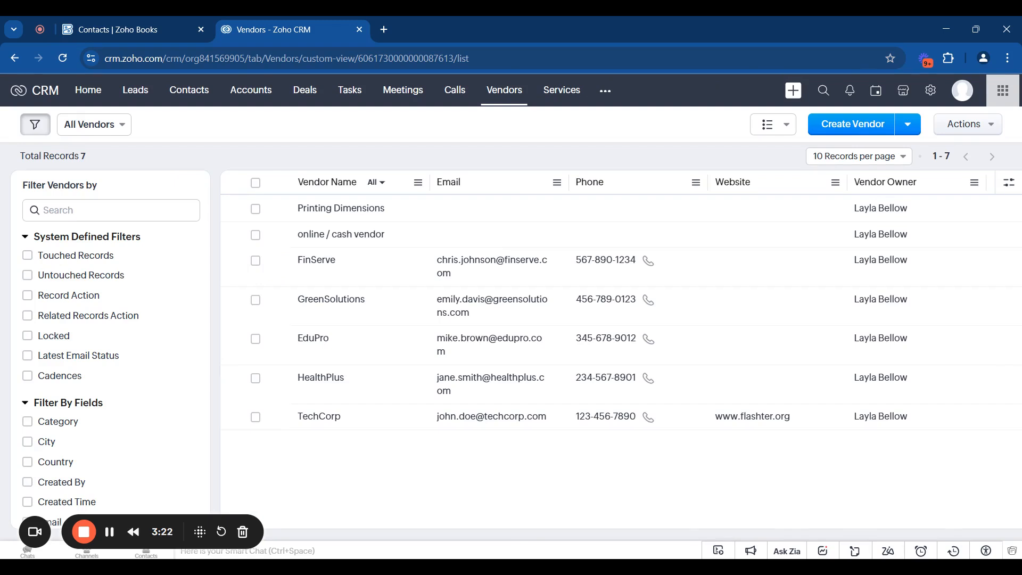
Switch to Zoho Books, find Zoho Apps in the settings, and show the details of the Zoho CRM integration.
{"action": "left_click", "coordinate": [172, 29]}
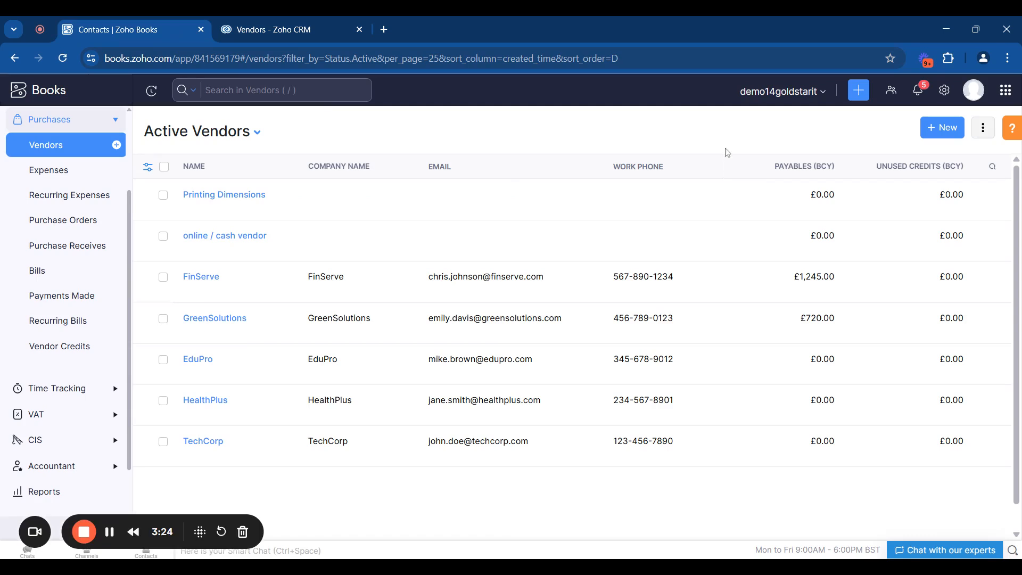
{"action": "left_click", "coordinate": [945, 96]}
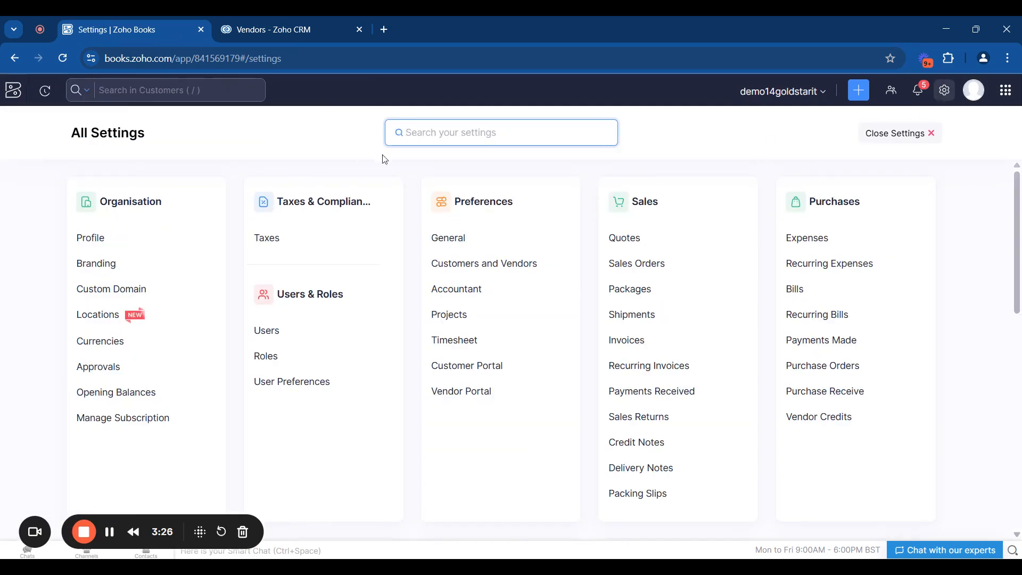
{"action": "type", "text": "zoho apps"}
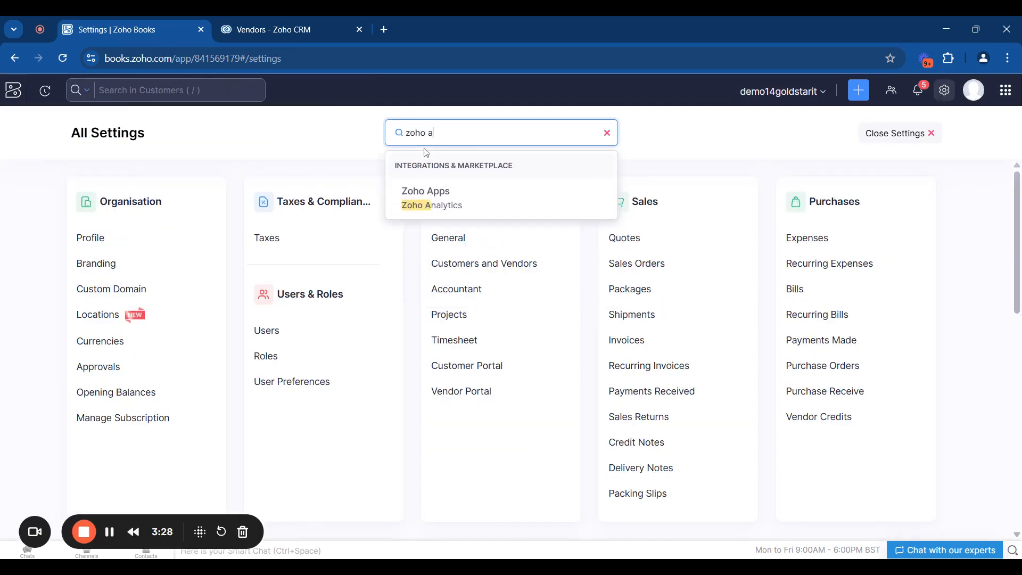
{"action": "left_click", "coordinate": [413, 199]}
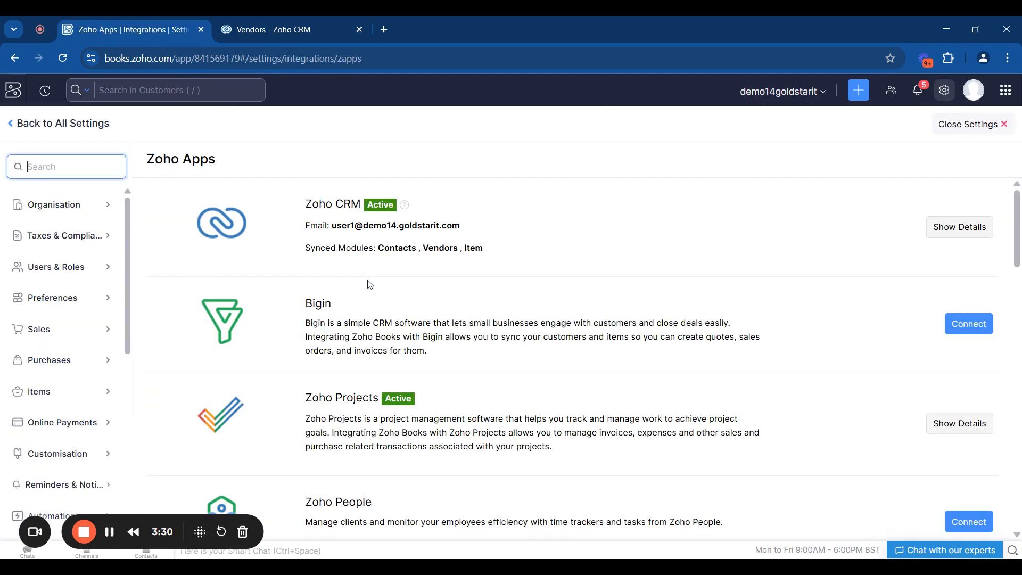
{"action": "left_click", "coordinate": [959, 226]}
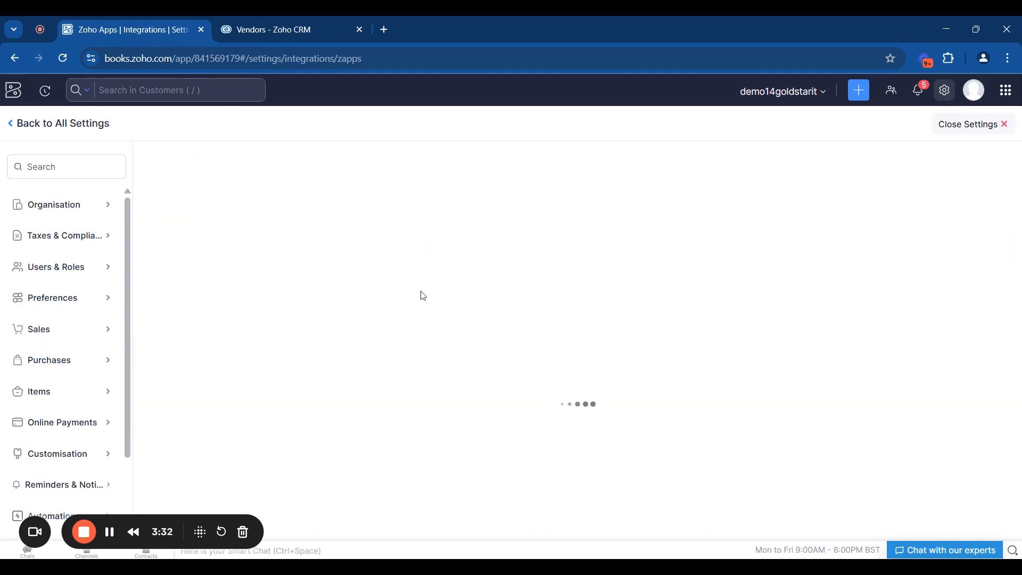
Run an instant sync for the contacts, vendors and products modules and check their sync status.
{"action": "scroll", "coordinate": [421, 295], "scroll_direction": "down", "scroll_amount": 3}
{"action": "scroll", "coordinate": [421, 295], "scroll_direction": "down", "scroll_amount": 1}
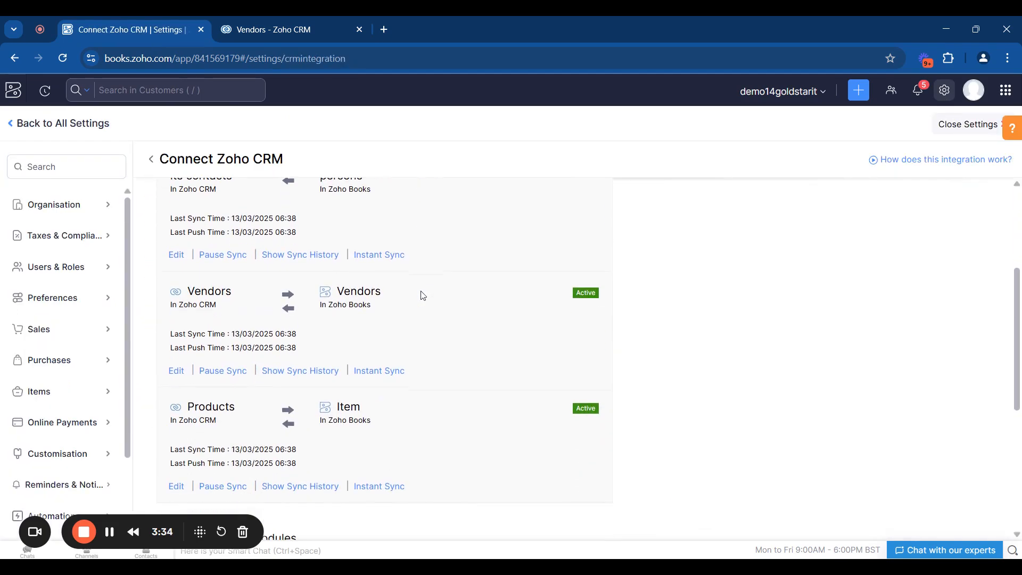
{"action": "left_click", "coordinate": [367, 256]}
{"action": "left_click", "coordinate": [389, 383]}
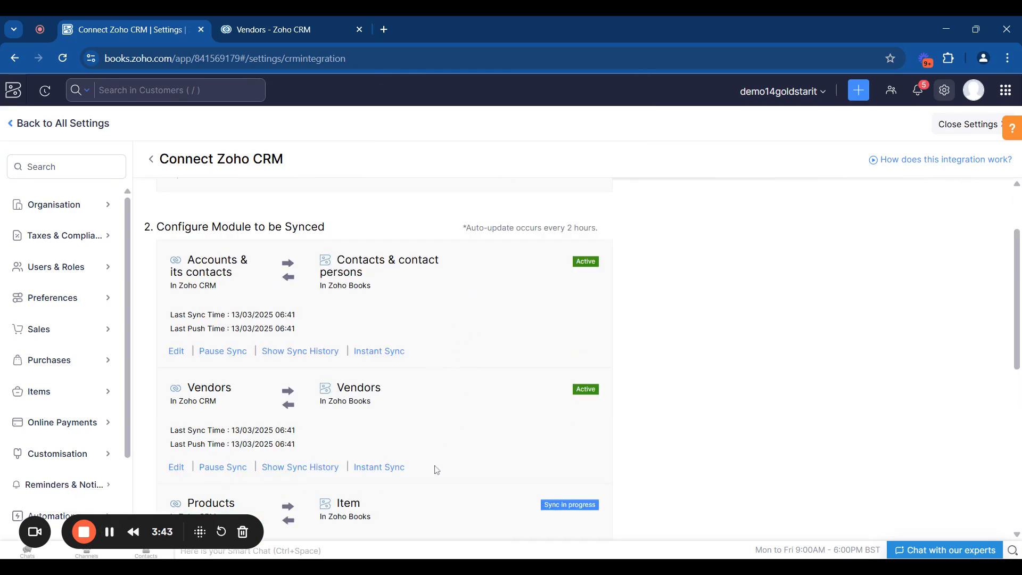
{"action": "scroll", "coordinate": [435, 470], "scroll_direction": "down", "scroll_amount": 1}
{"action": "scroll", "coordinate": [433, 473], "scroll_direction": "up", "scroll_amount": 2}
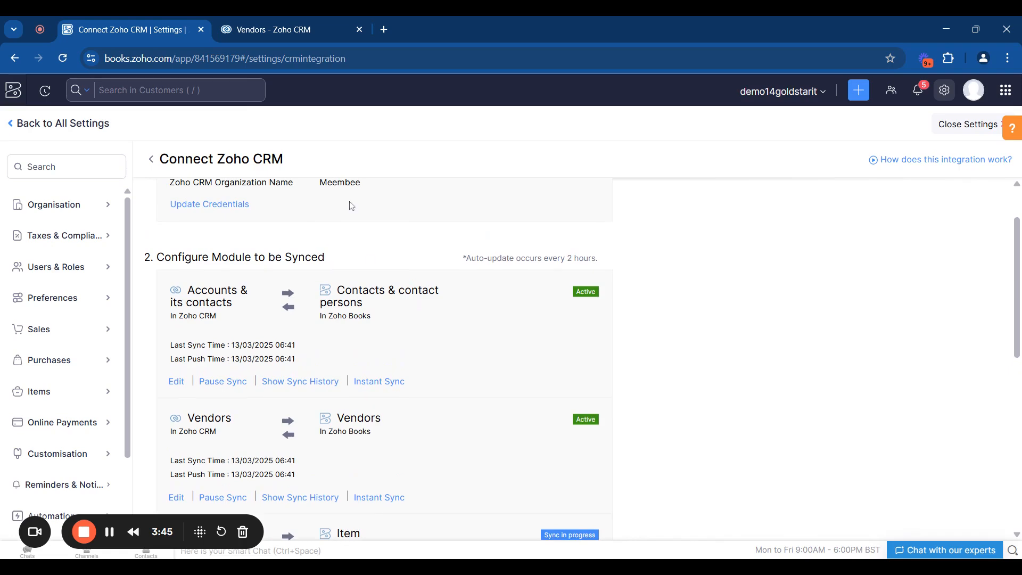
Switch to Zoho CRM and reload the All Vendors list to check the synced records.
{"action": "left_click", "coordinate": [302, 31]}
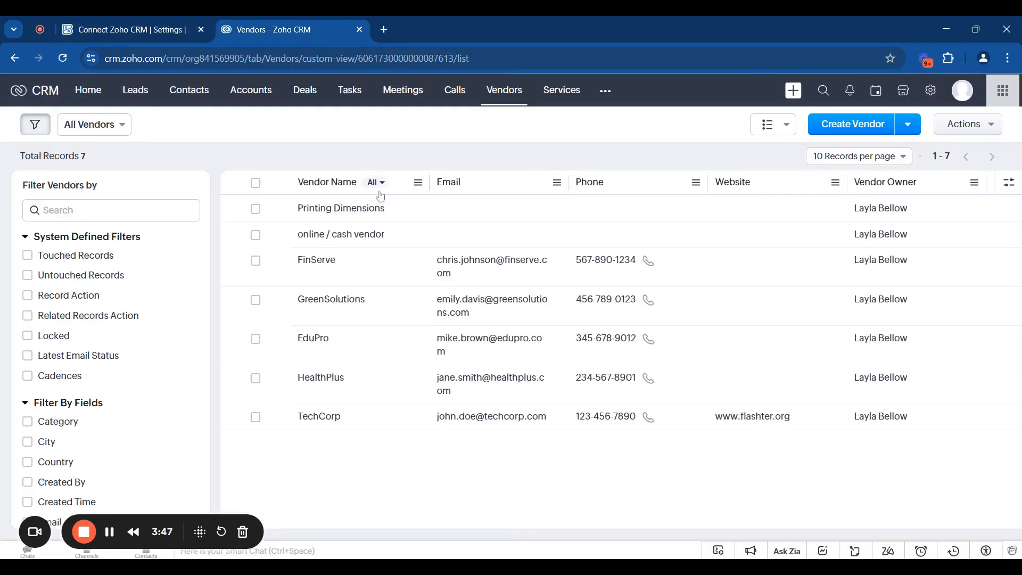
{"action": "left_click", "coordinate": [63, 58]}
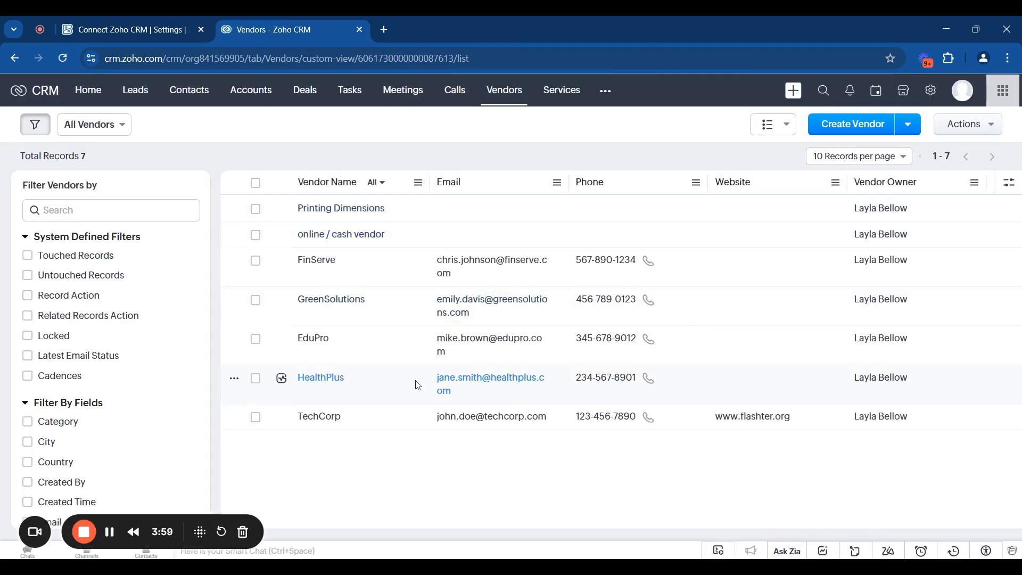
Switch to Zoho Books, close the settings, and open the active vendors list under Purchases to check the remaining records.
{"action": "left_click", "coordinate": [169, 31]}
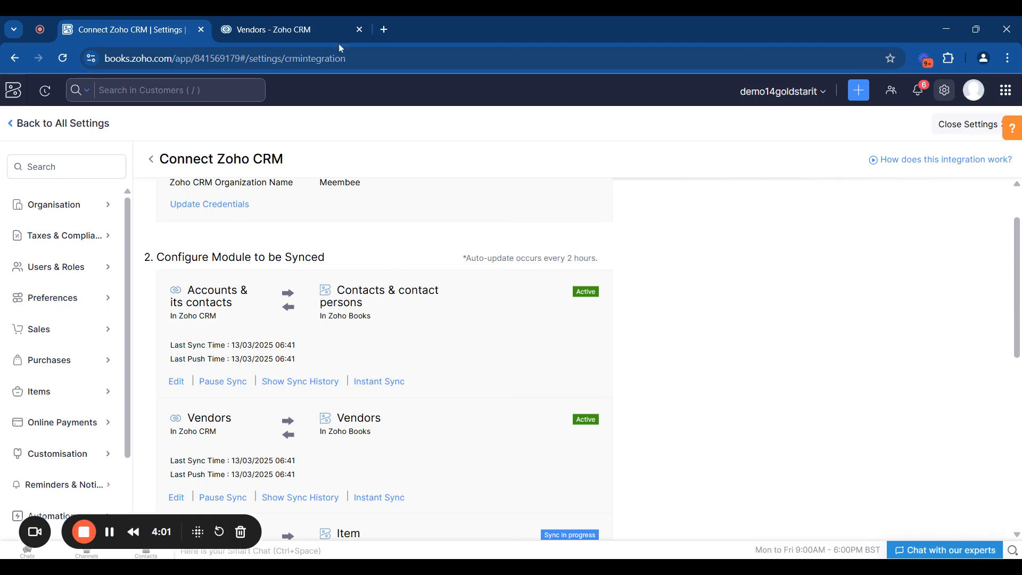
{"action": "left_click", "coordinate": [961, 124]}
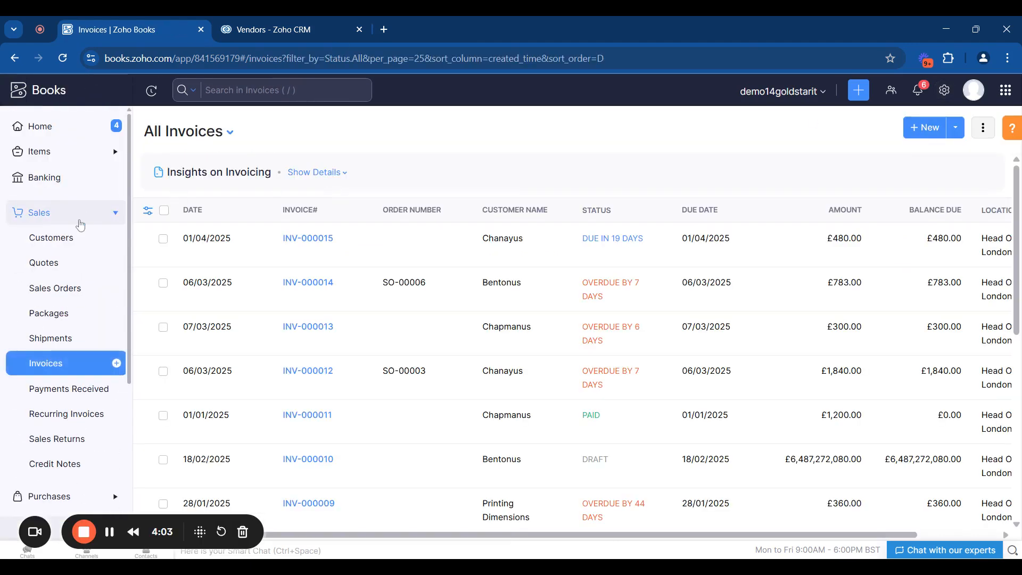
{"action": "scroll", "coordinate": [75, 266], "scroll_direction": "down", "scroll_amount": 1}
{"action": "left_click", "coordinate": [53, 438]}
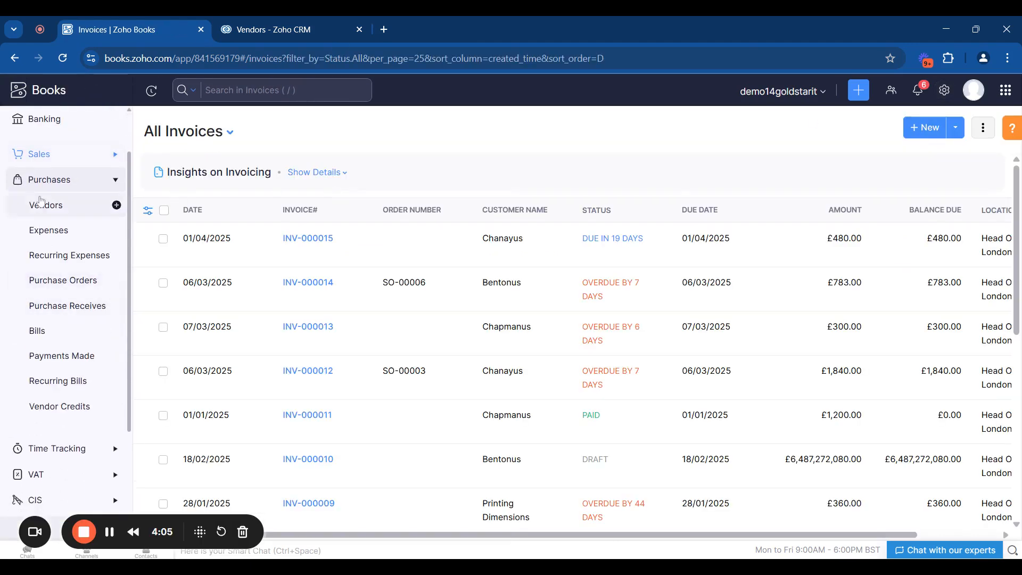
{"action": "left_click", "coordinate": [41, 205]}
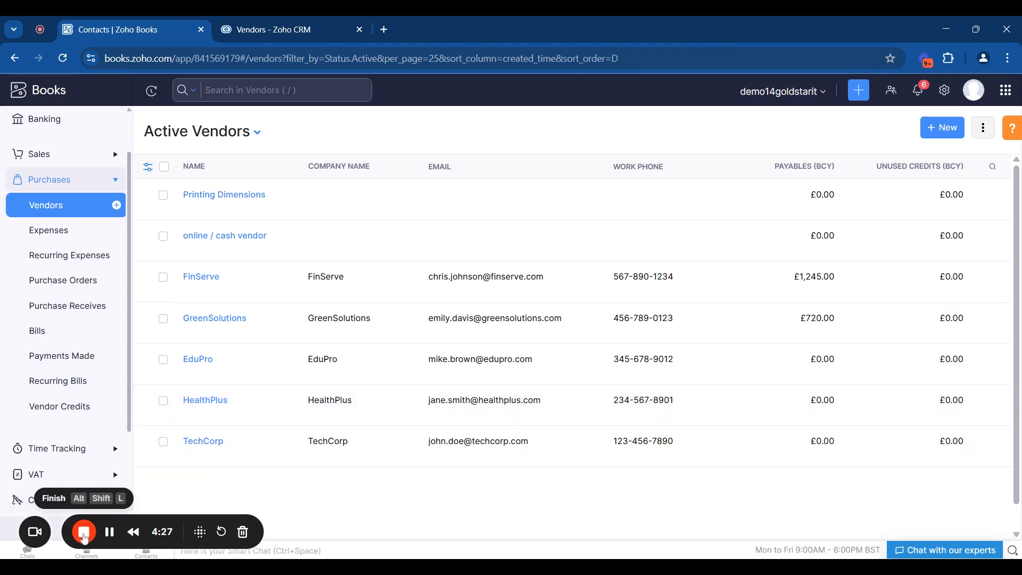
{"action": "left_click", "coordinate": [83, 534]}
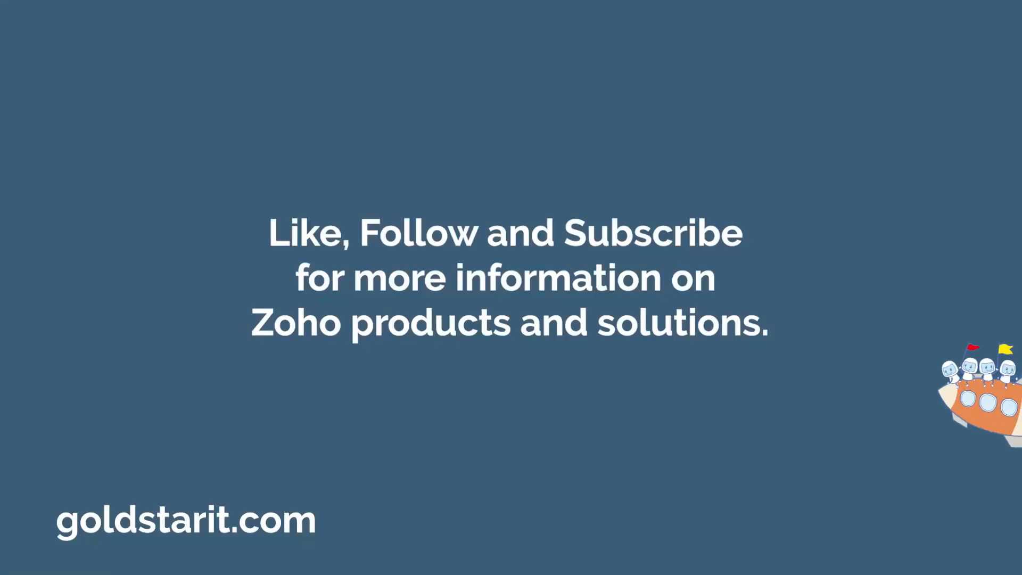